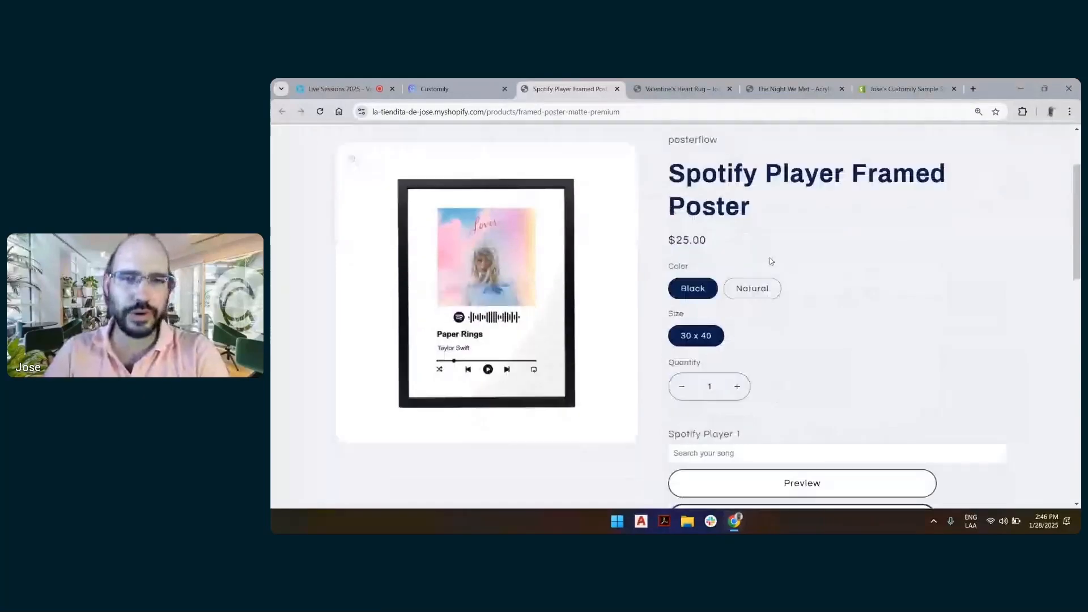
Choose the Natural frame color for the Spotify Player Framed Poster
scroll(730, 204, up, 2)
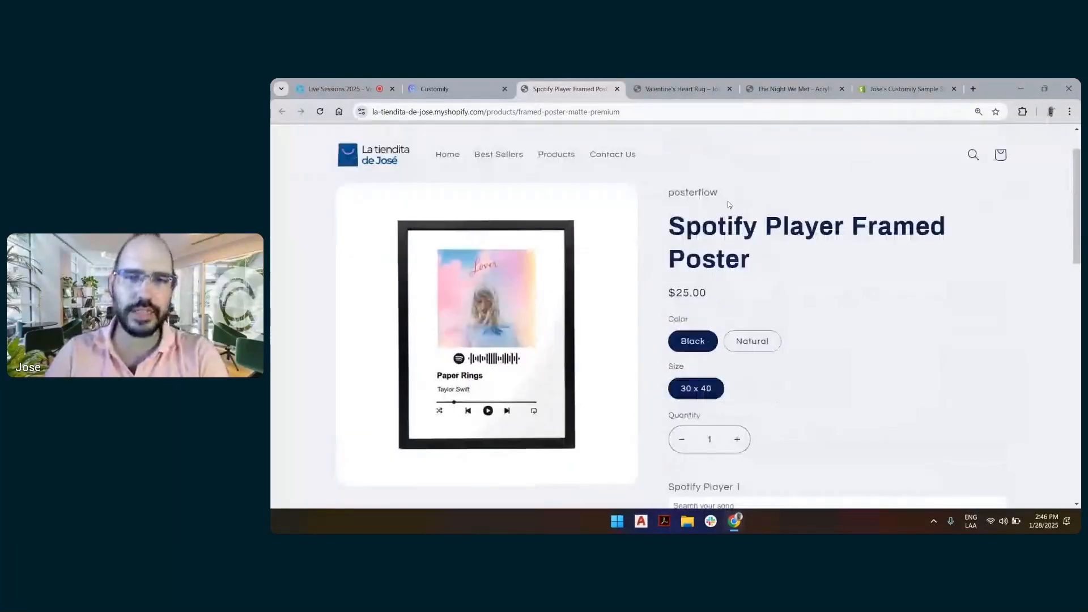
scroll(730, 204, down, 1)
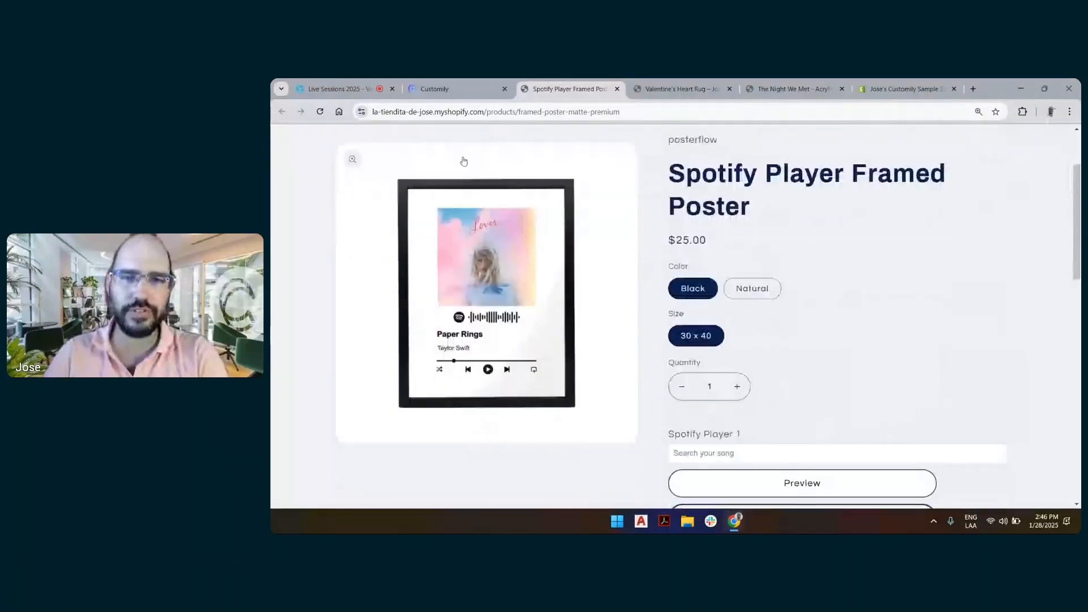
click(747, 290)
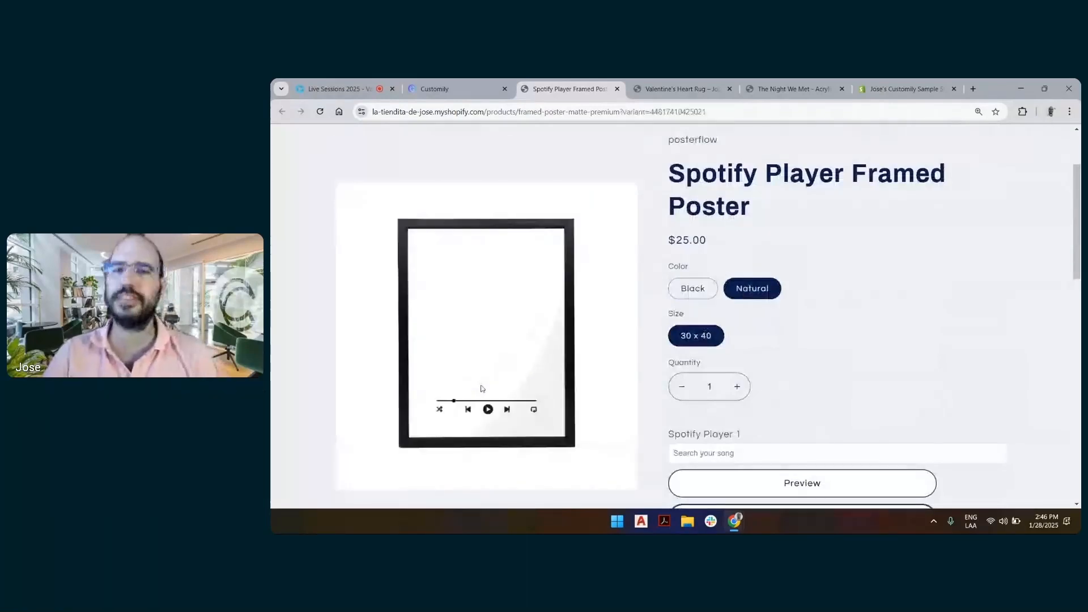
Search the Spotify Player tracks for "wonderwall" and choose Wonderwall by Oasis for the poster
scroll(481, 389, down, 1)
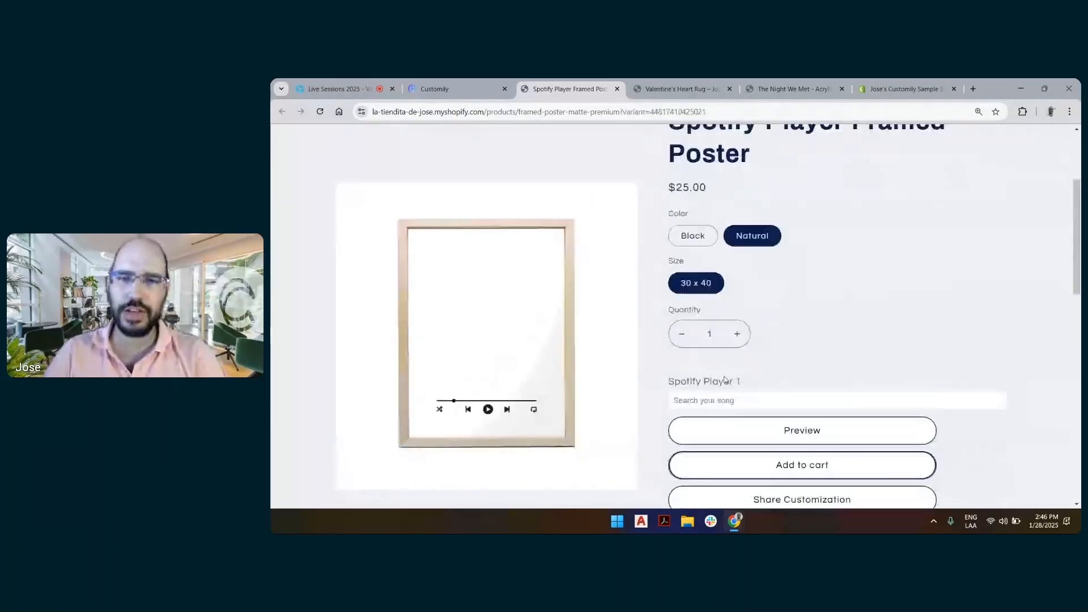
scroll(692, 334, down, 2)
click(838, 295)
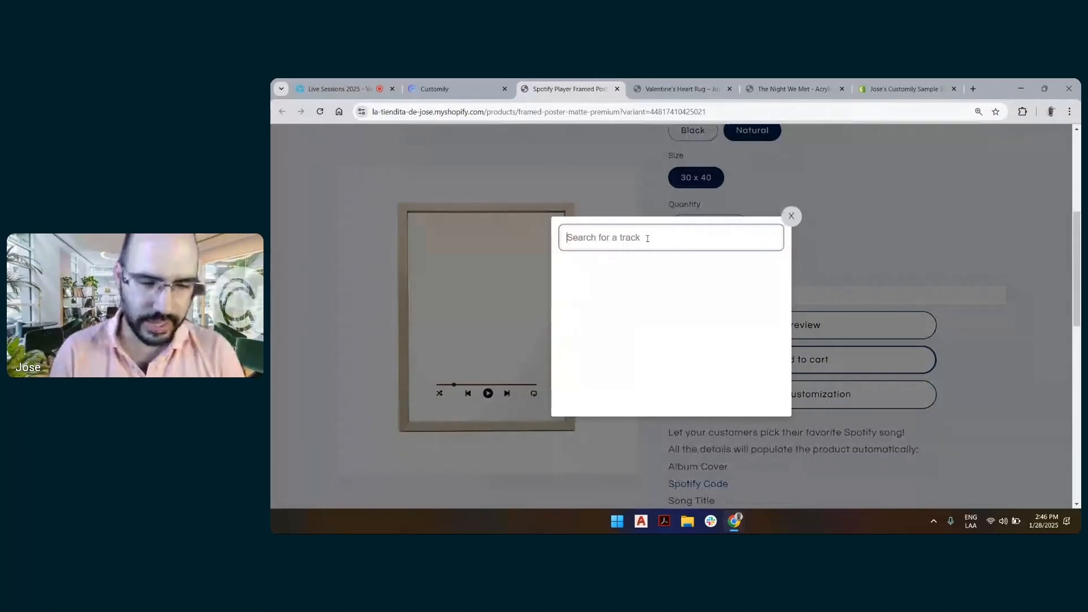
text(wonderwall)
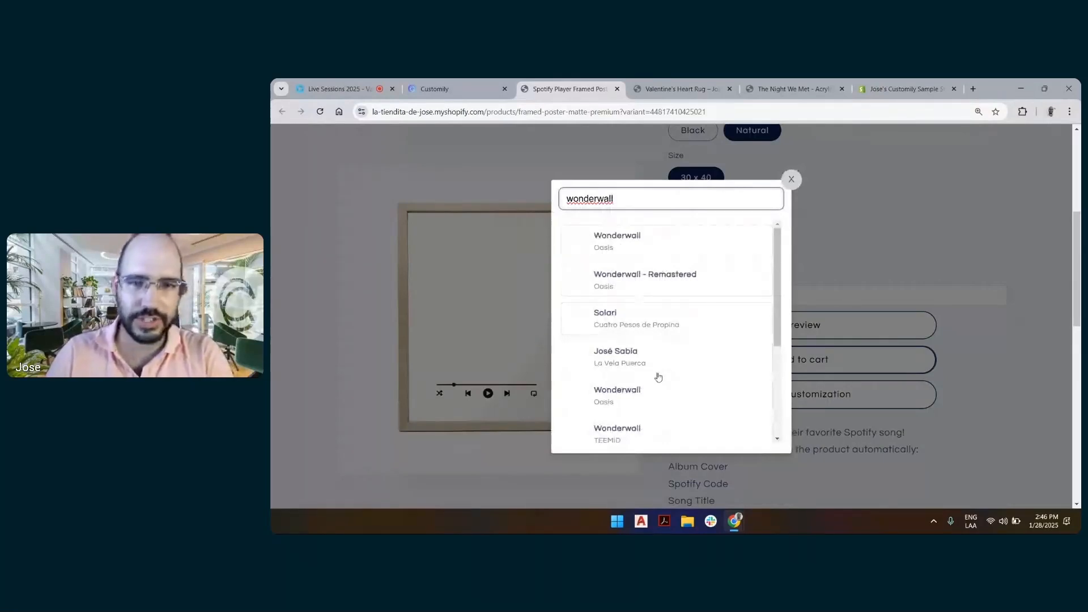
scroll(658, 377, down, 5)
scroll(657, 376, up, 5)
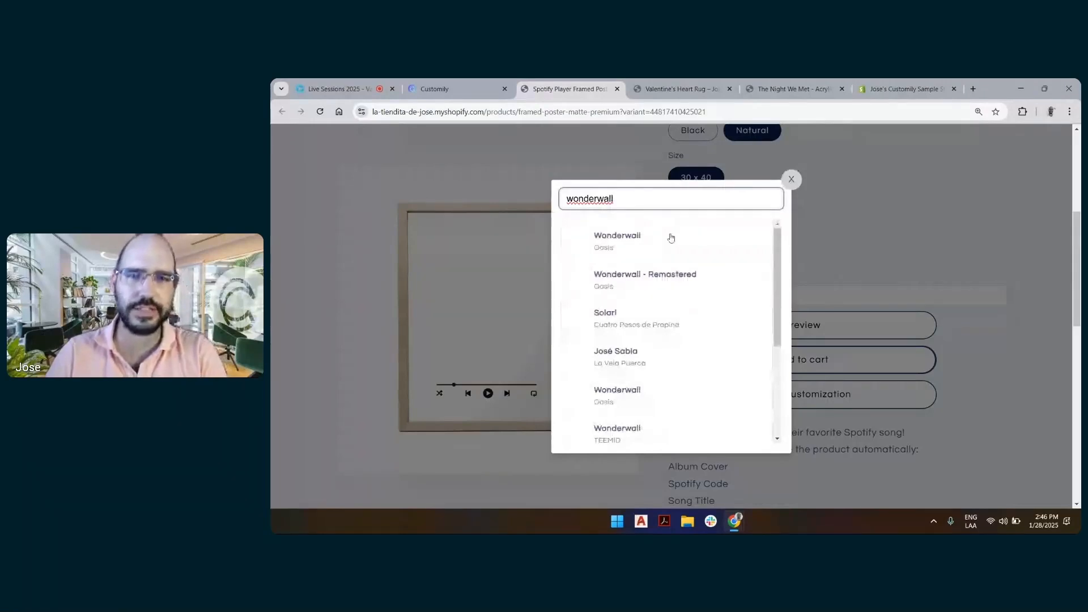
click(670, 237)
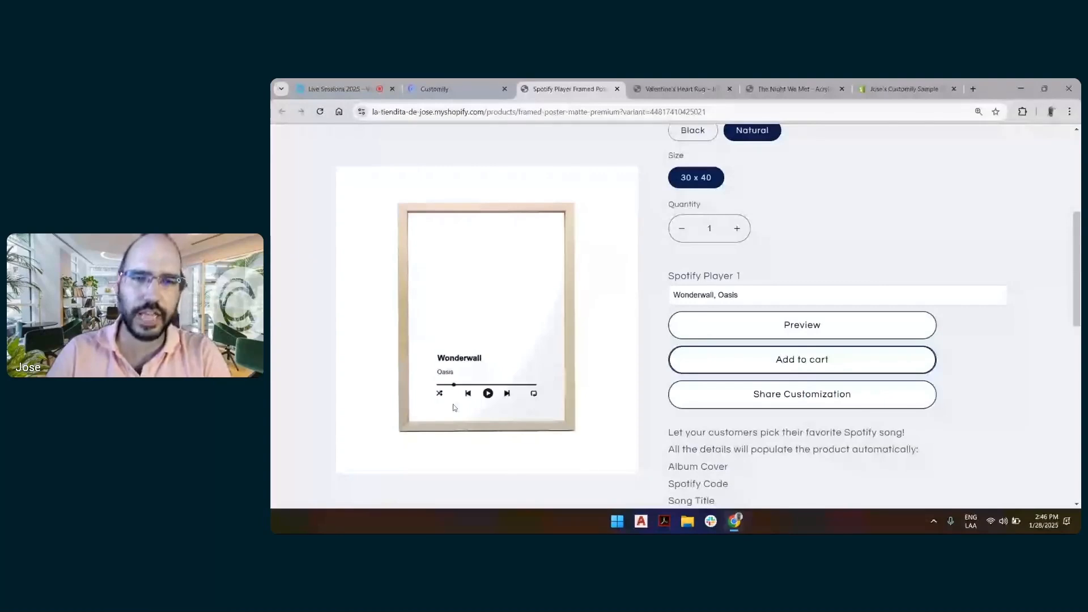
Switch the poster's song back and forth between Wonderwall and Wonderwall - Remastered by Oasis, ending on the remastered version
click(747, 295)
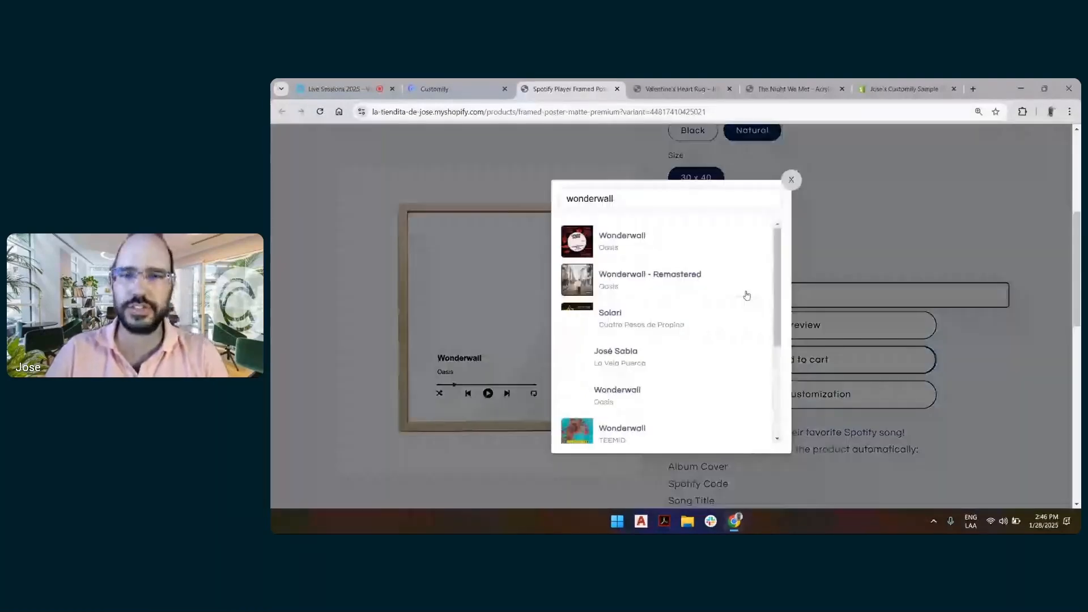
click(628, 241)
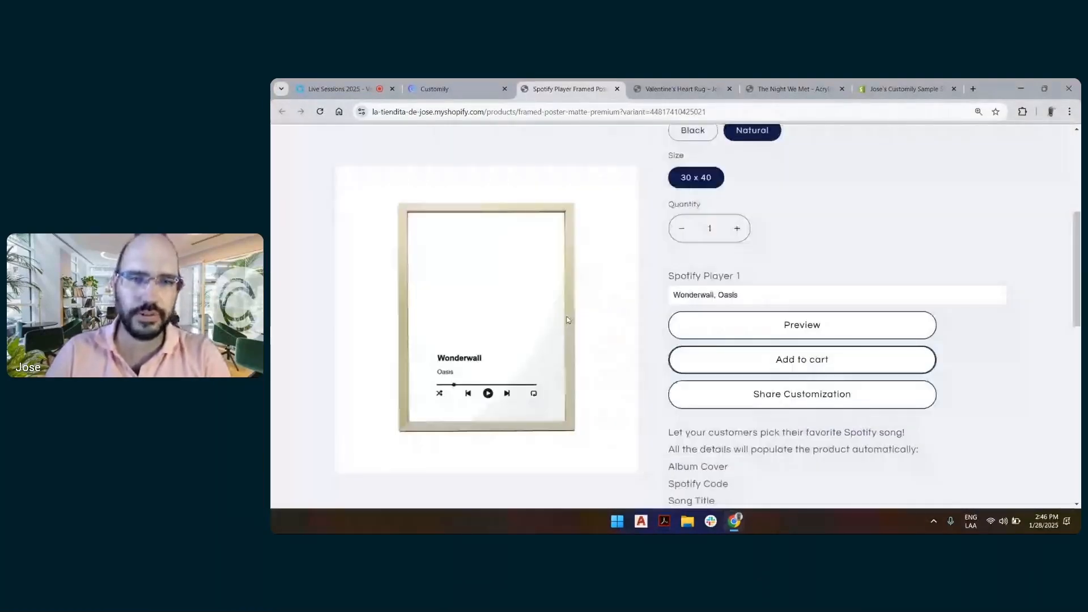
click(692, 295)
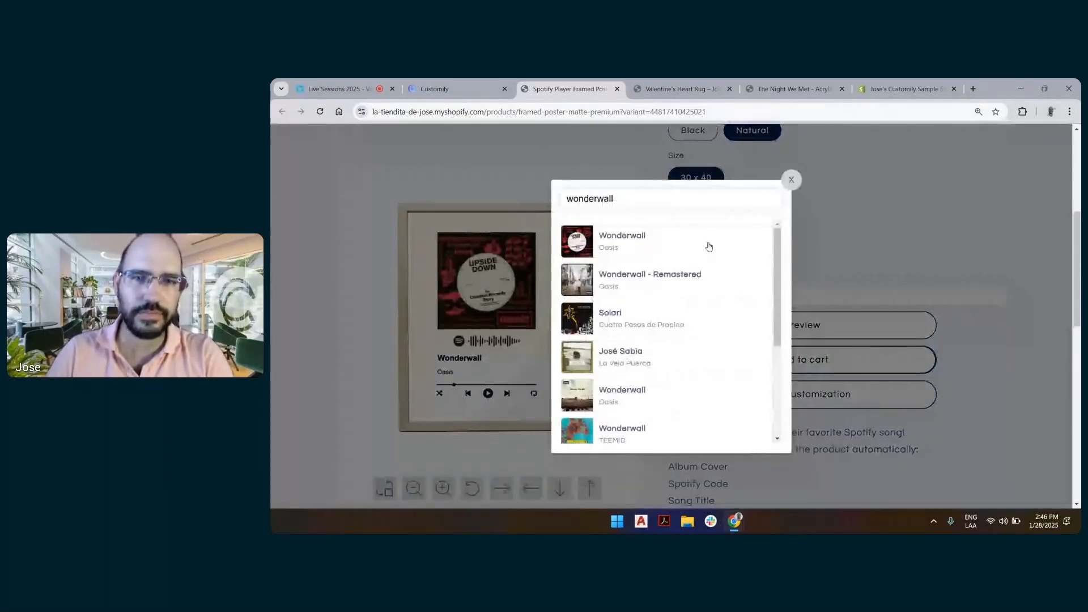
click(689, 275)
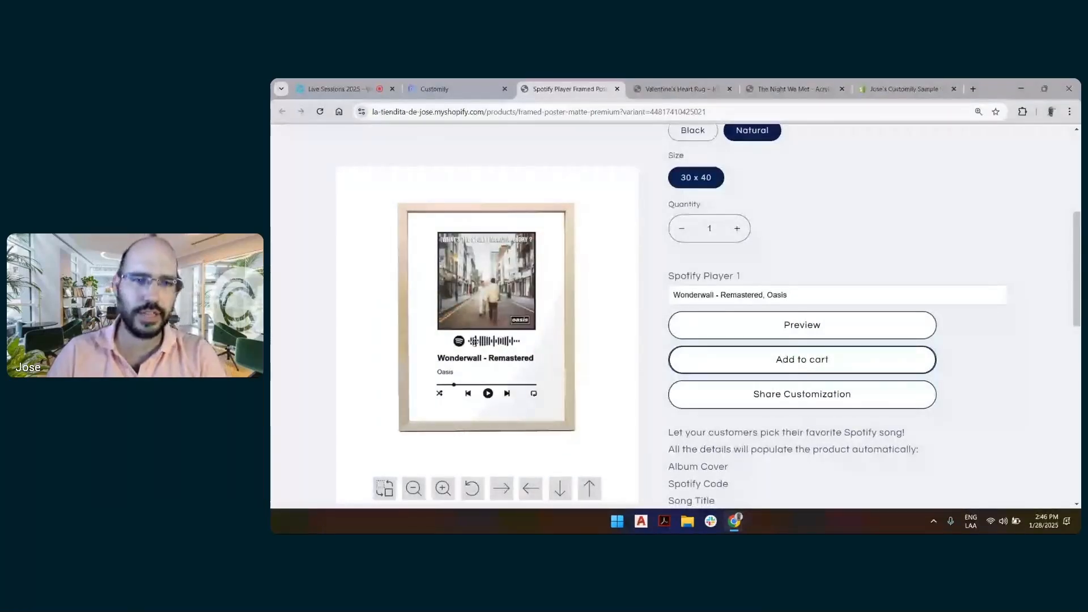
click(736, 303)
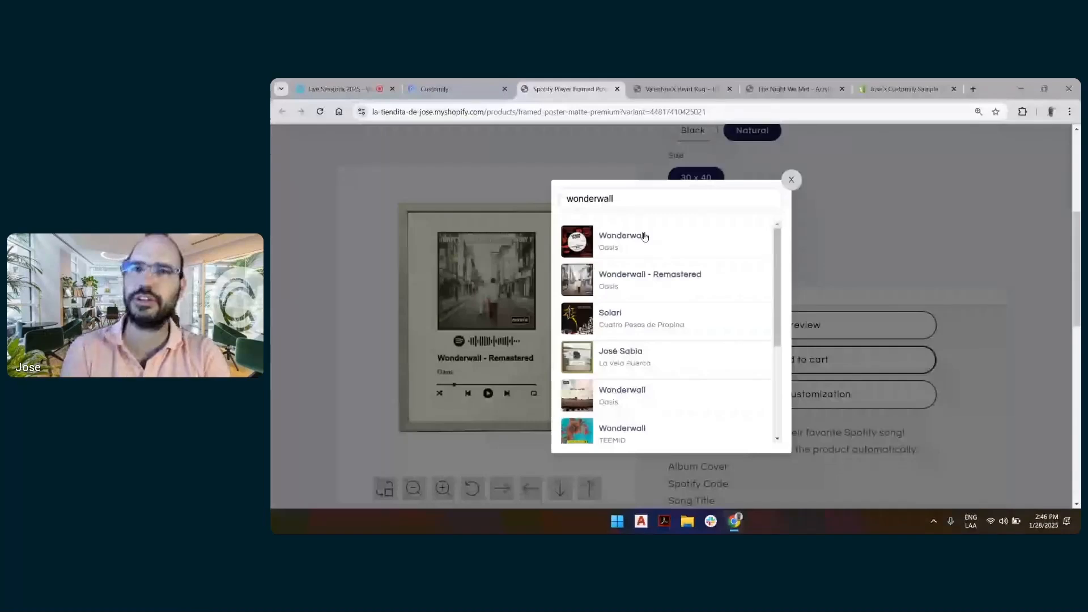
click(644, 237)
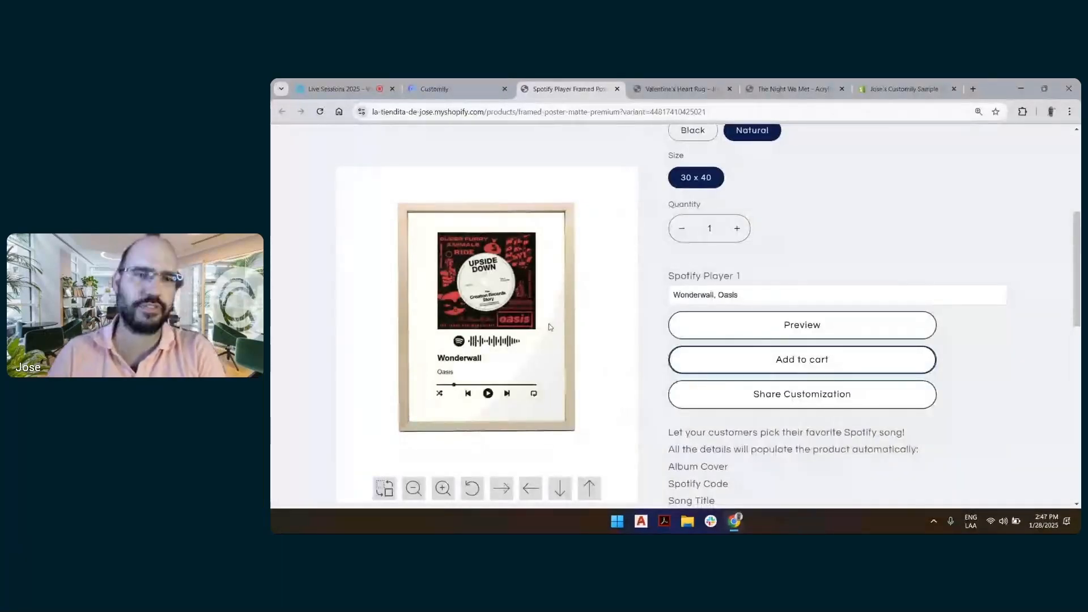
click(758, 298)
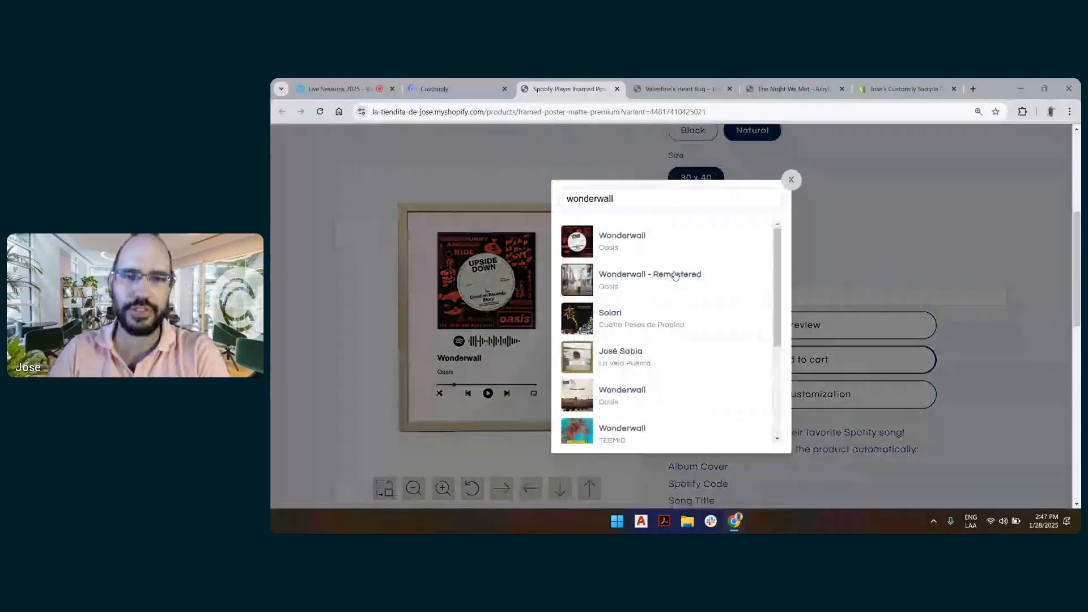
click(675, 276)
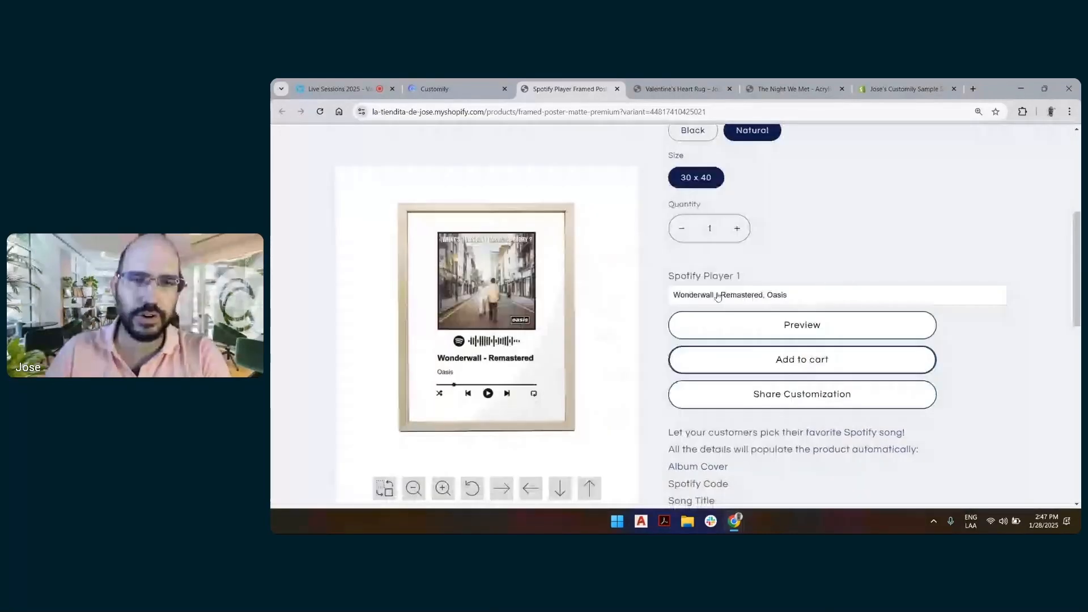
click(707, 300)
scroll(707, 300, down, 5)
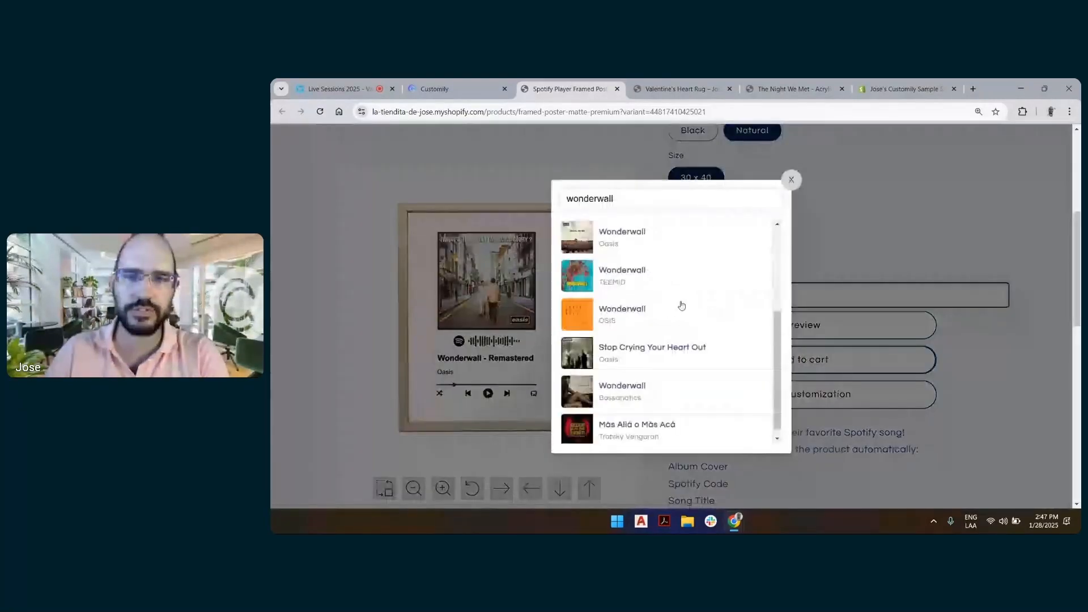
scroll(691, 306, up, 5)
click(791, 179)
Search the tracks for "all you need is love" and choose All You Need Is Love by The Beatles
click(779, 293)
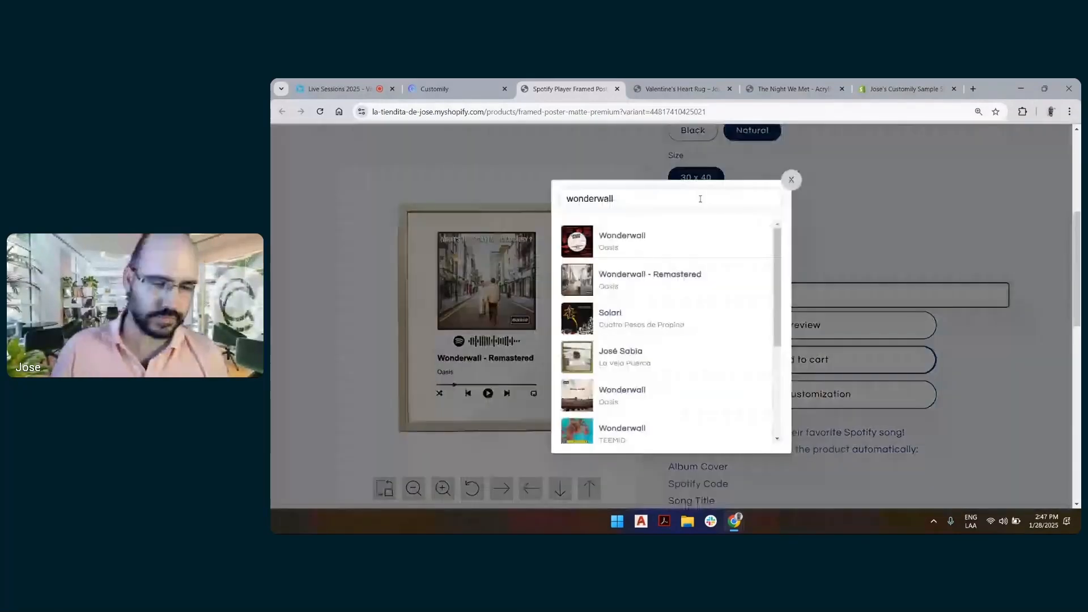
click(700, 198)
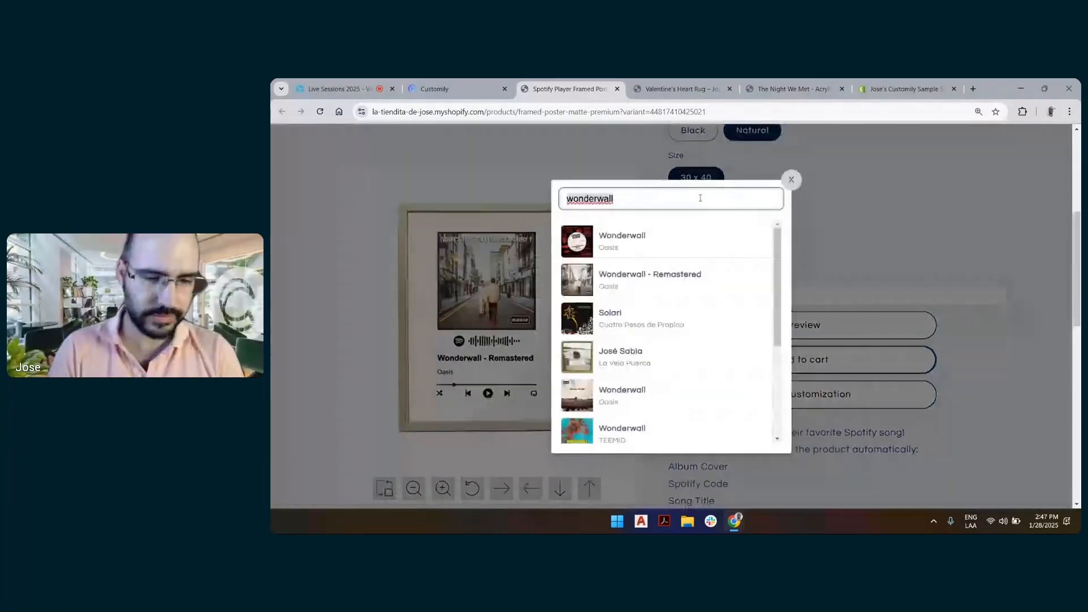
text(all y)
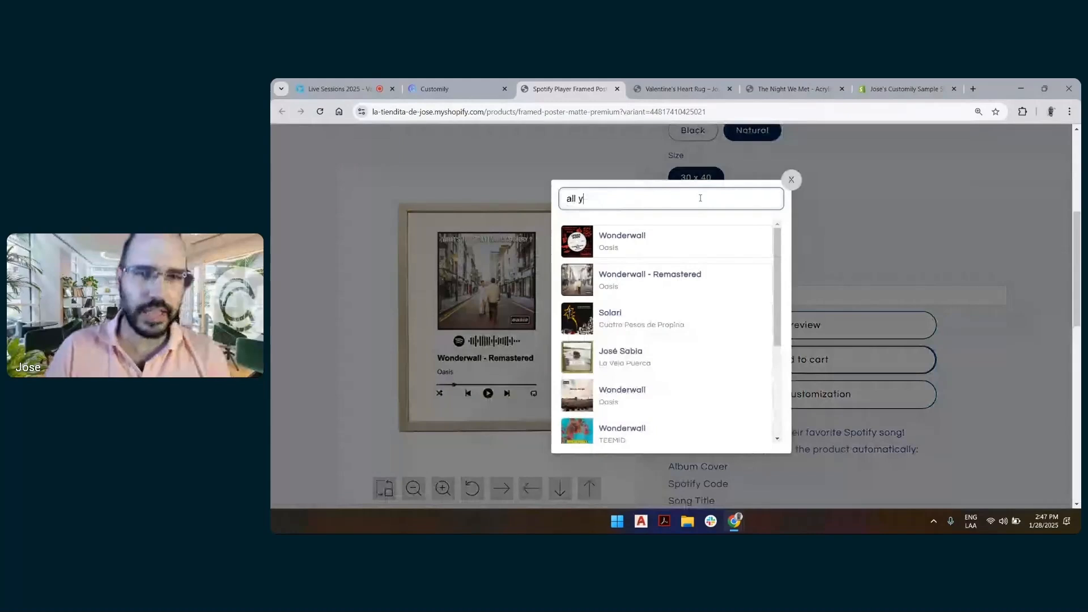
text(ou need is love)
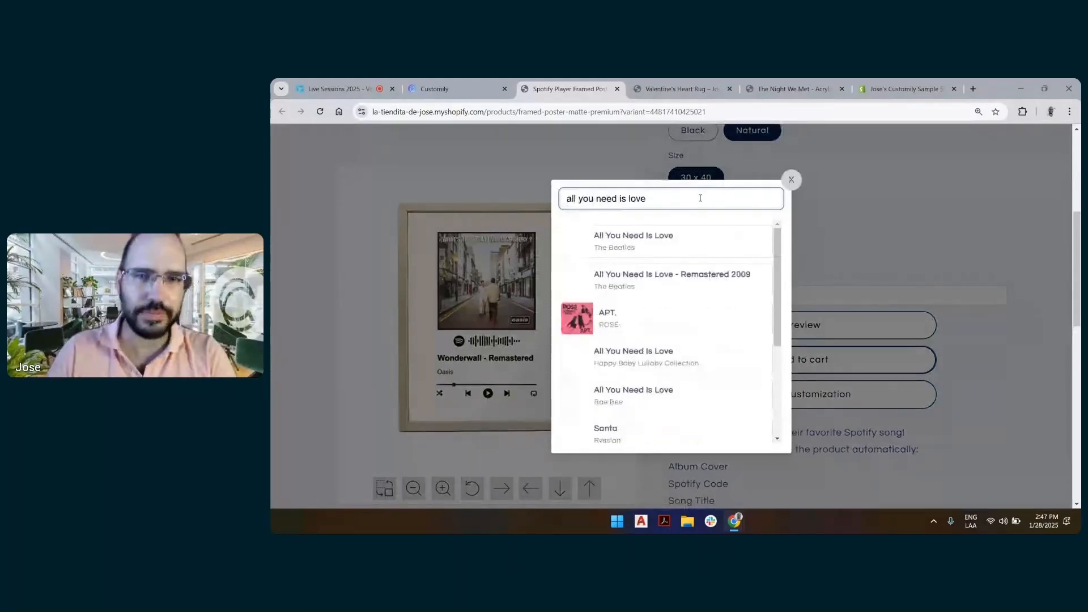
scroll(702, 396, down, 2)
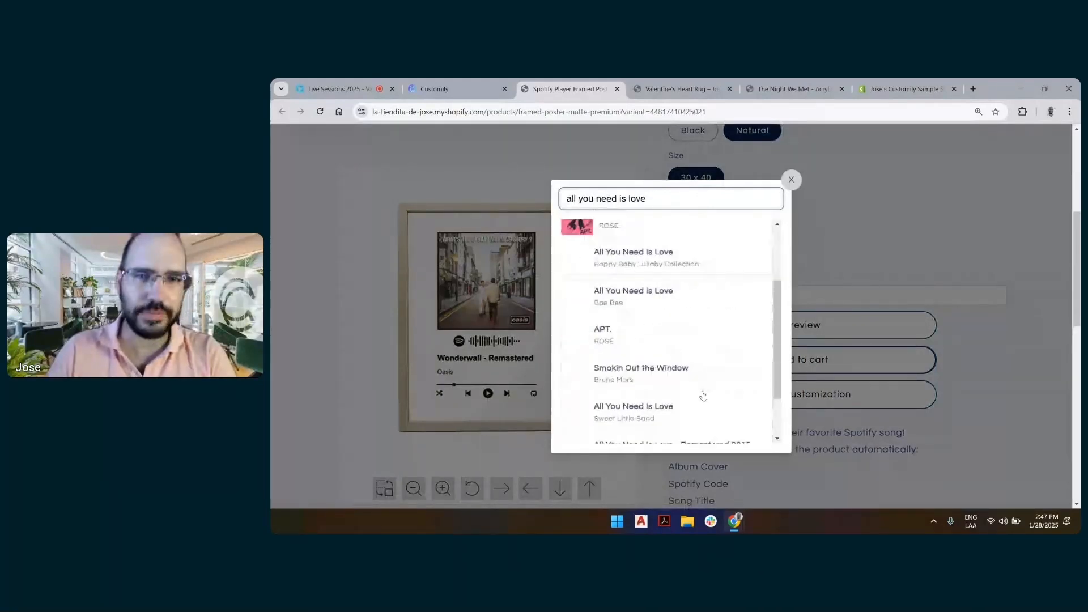
scroll(702, 395, up, 2)
click(725, 250)
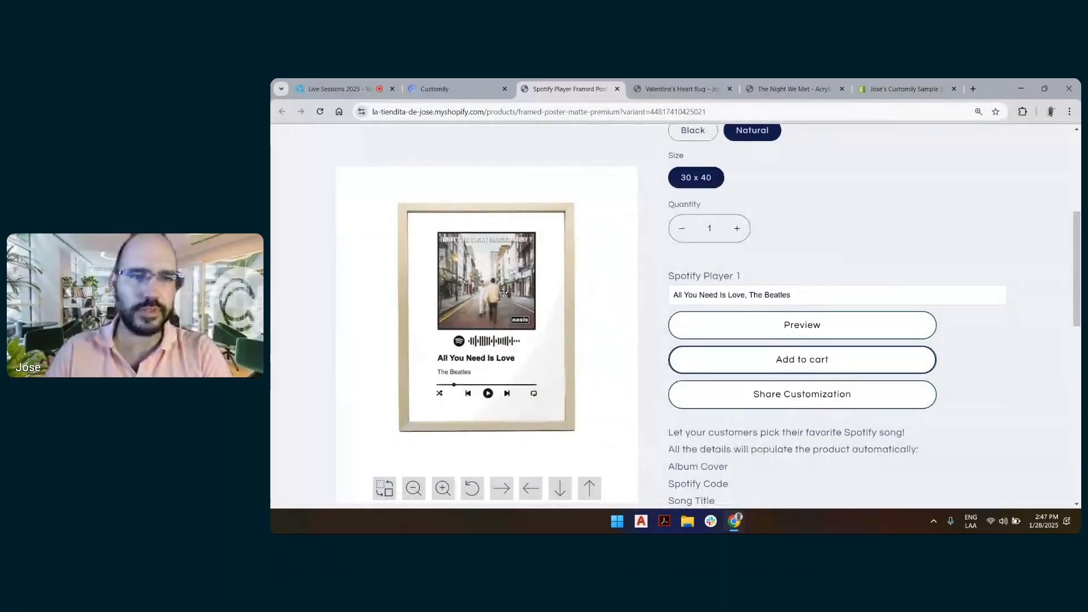
Reselect All You Need Is Love by The Beatles so the poster loads its album cover
click(733, 296)
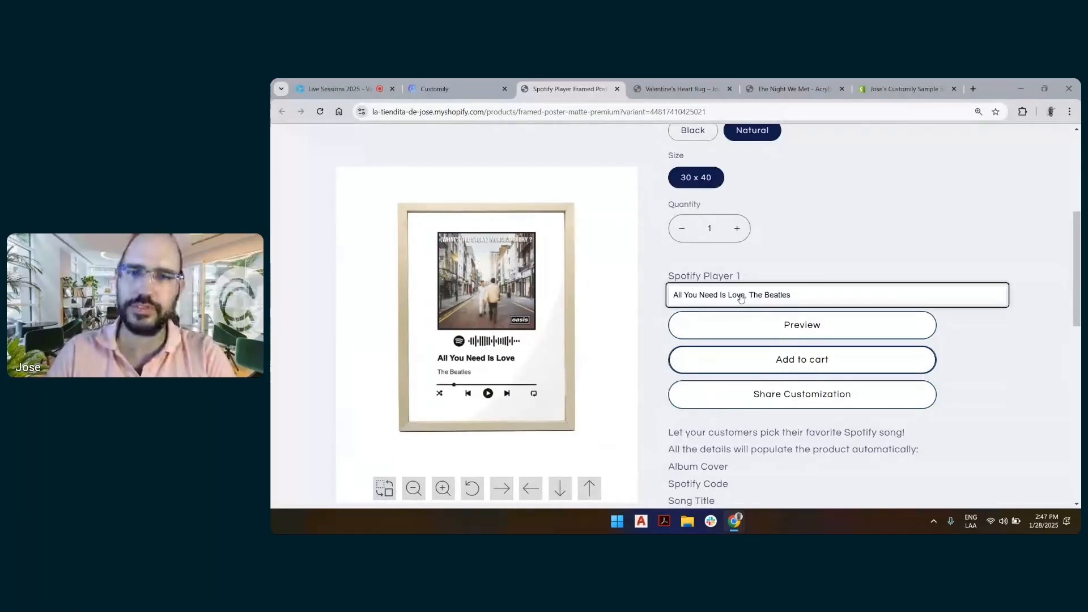
click(740, 298)
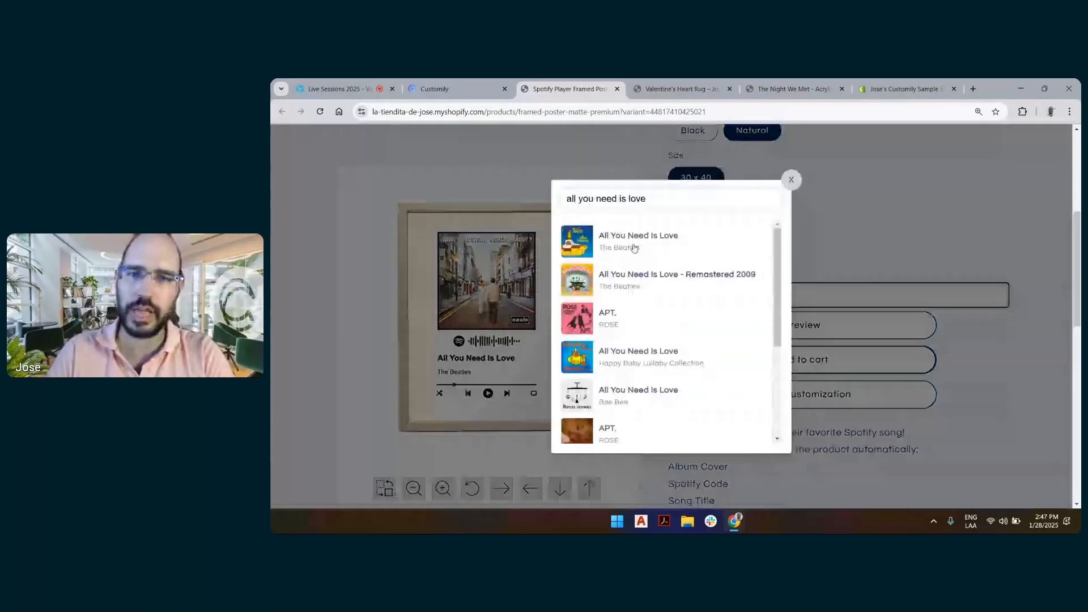
click(687, 238)
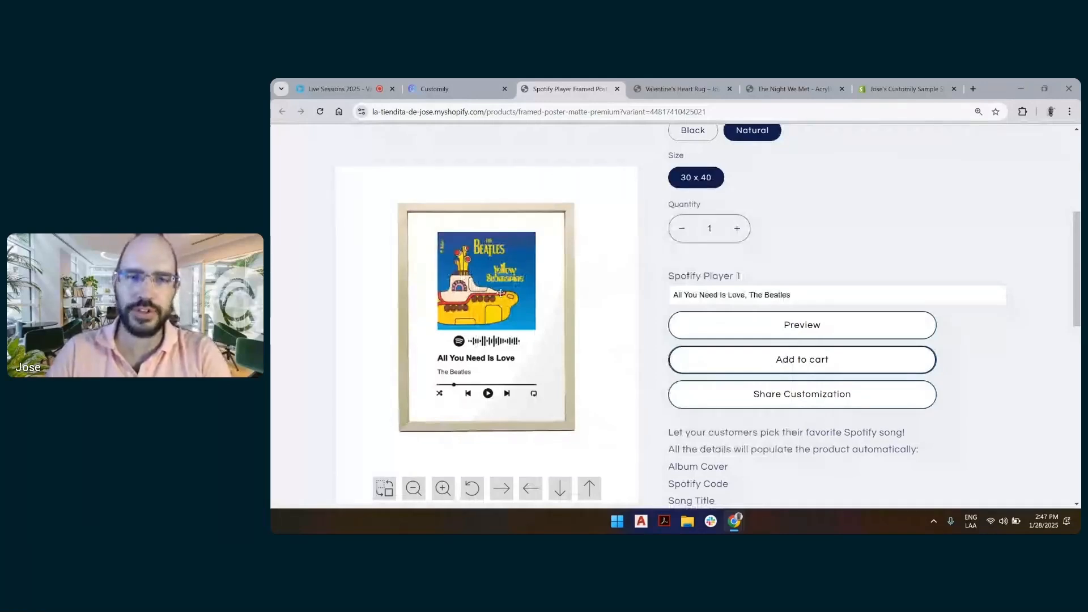
Enlarge the album cover in the poster preview and reposition it within its square area
click(520, 295)
drag(536, 330, 579, 367)
drag(520, 303, 507, 339)
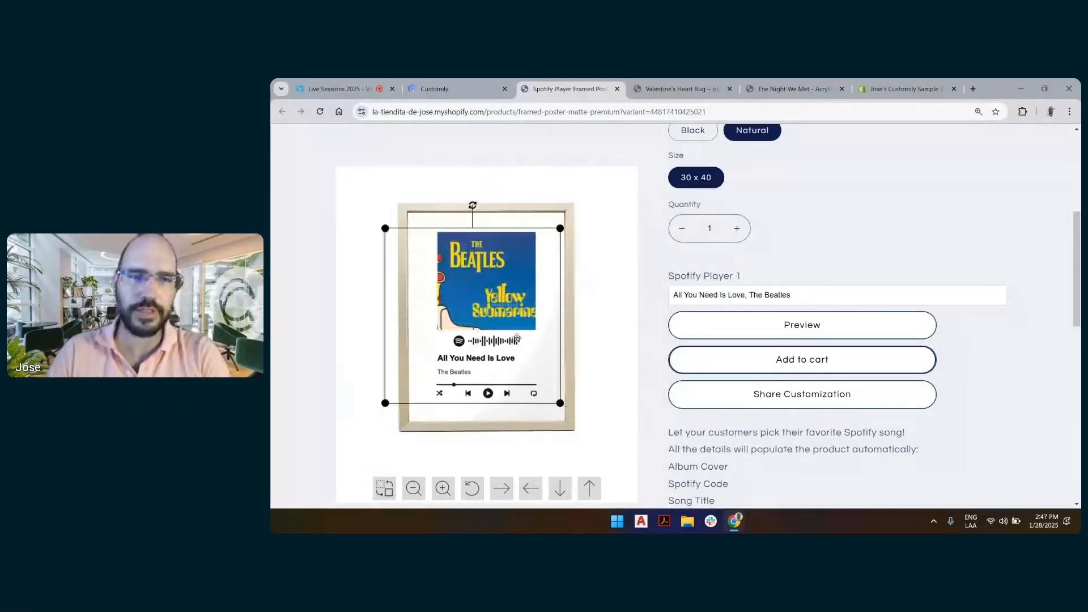
Shrink the Spotify code and place it under the right corner of the album cover, then deselect it
click(509, 341)
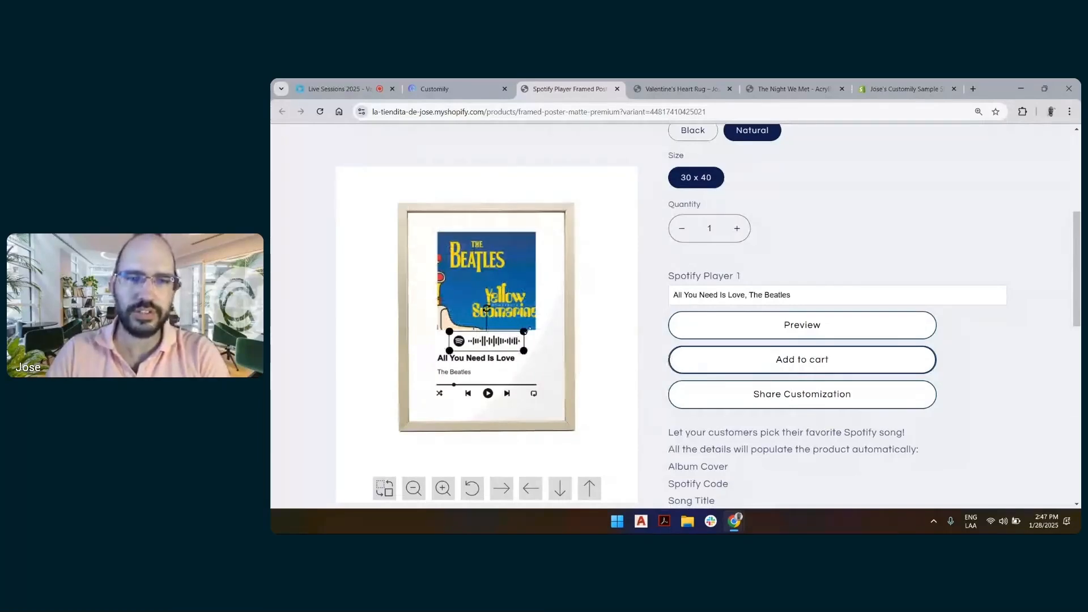
mouse_move(525, 332)
mouse_down()
mouse_move(536, 328)
mouse_move(504, 336)
mouse_up()
drag(489, 343, 518, 339)
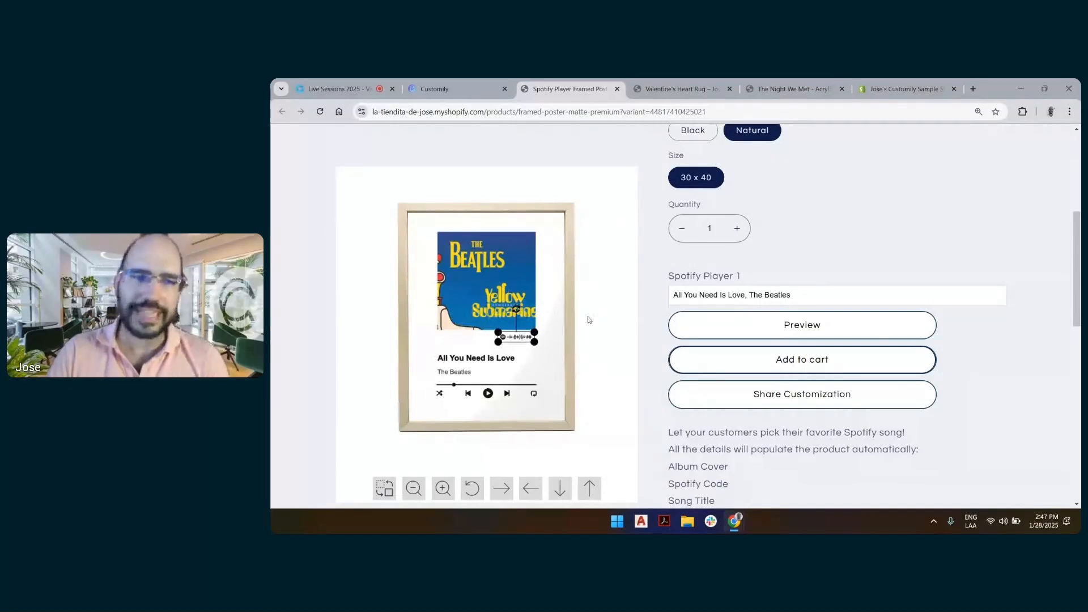
click(590, 320)
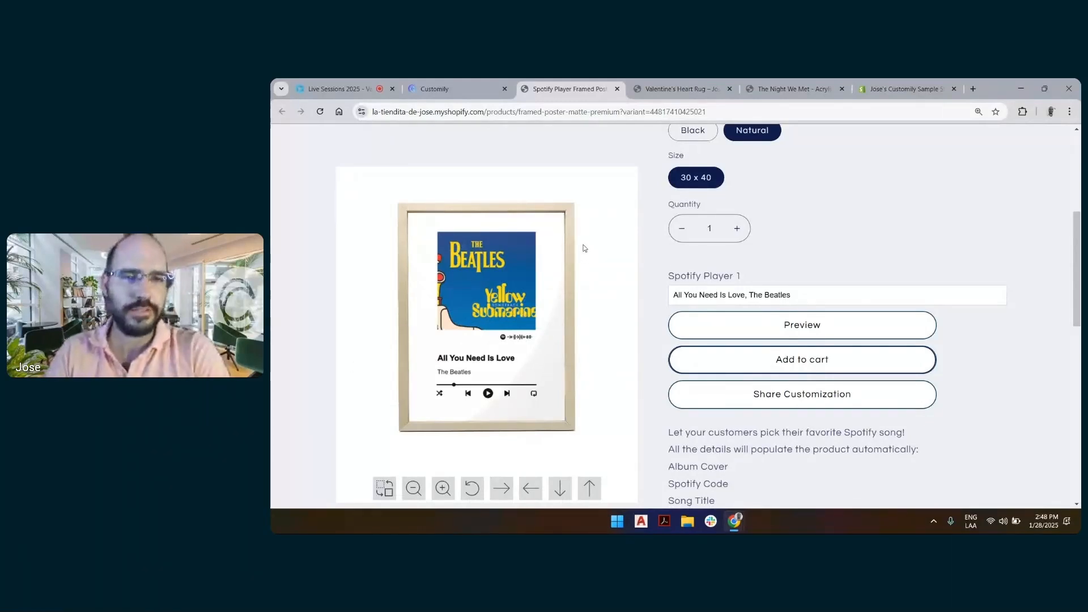
View the Valentine's Heart Rug and The Night We Met - Acrylic Heart product pages
click(648, 79)
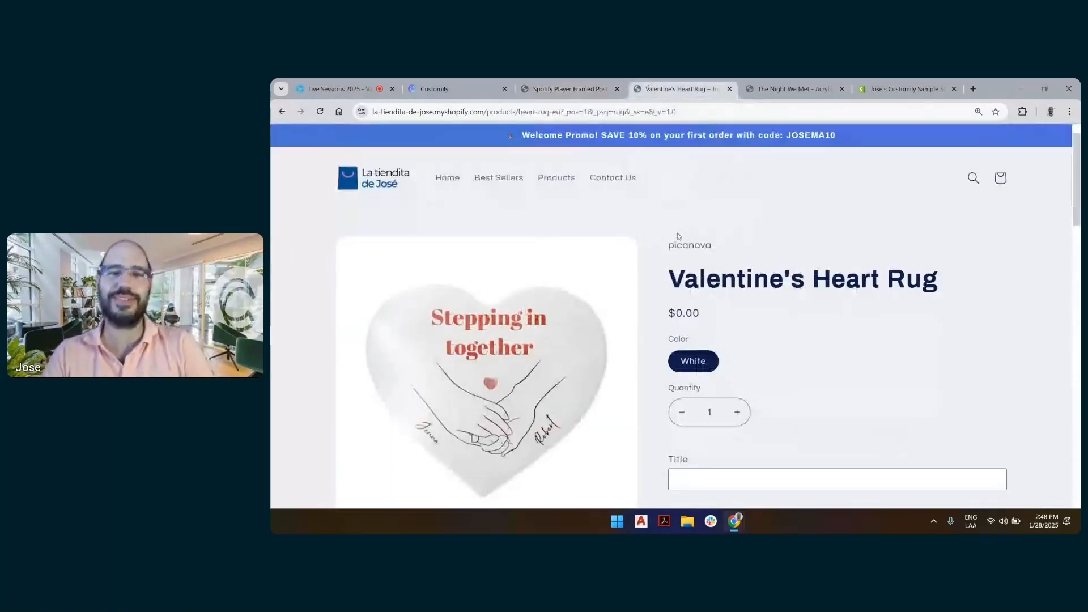
scroll(570, 351, down, 3)
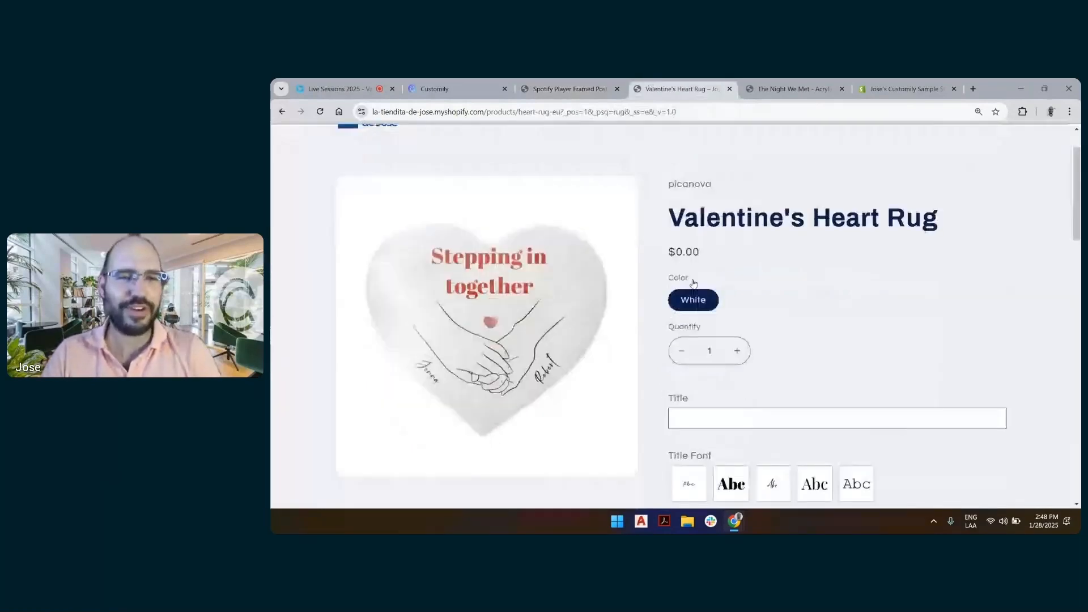
scroll(611, 311, up, 3)
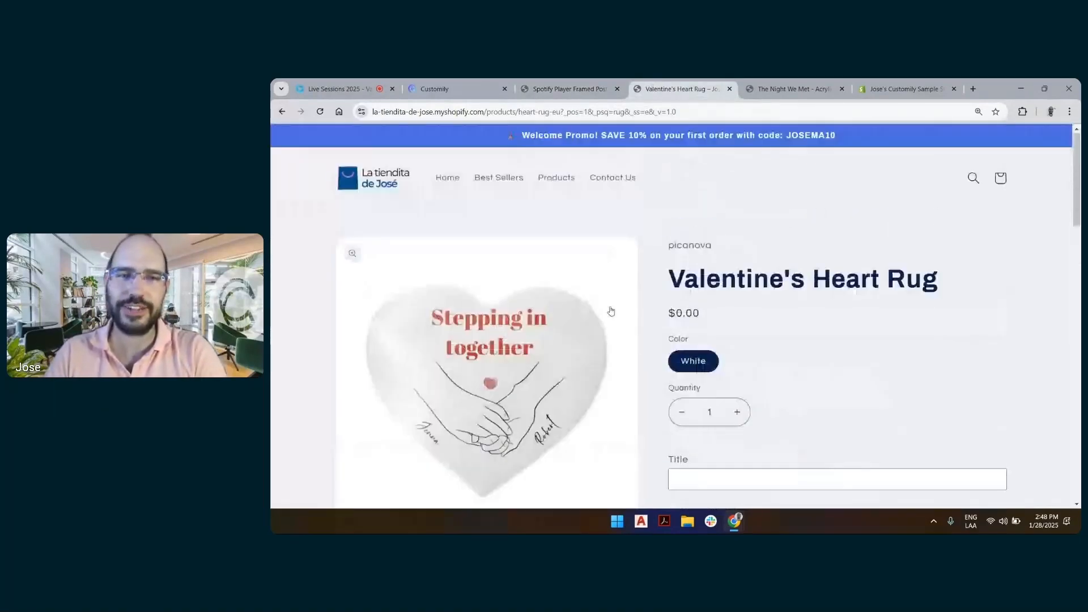
click(800, 84)
scroll(856, 187, down, 2)
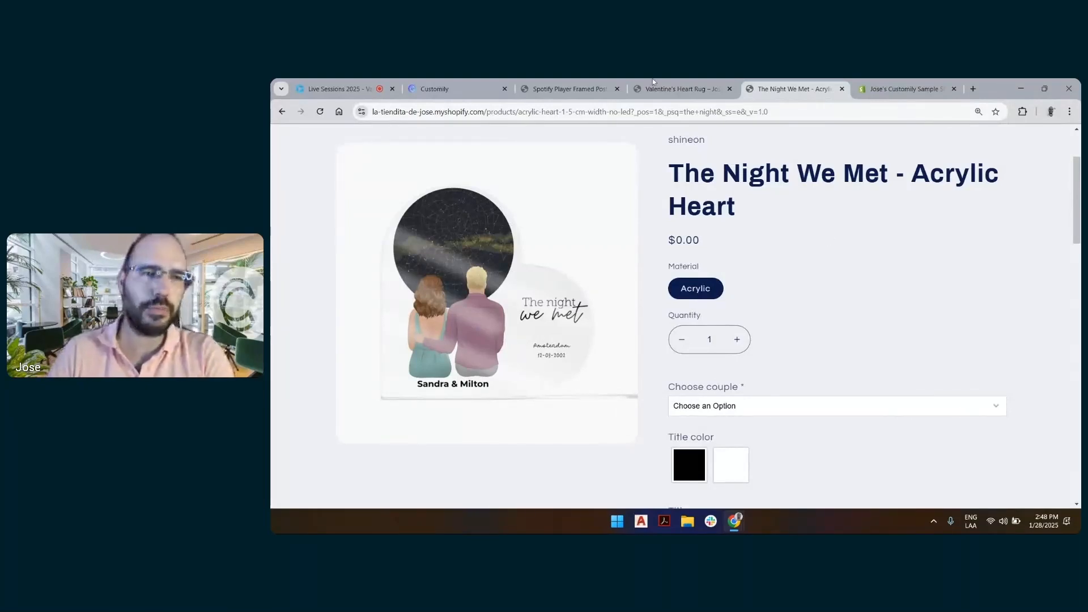
Switch to Customily, open its start page, dismiss the imported design notification and reload the page
click(447, 88)
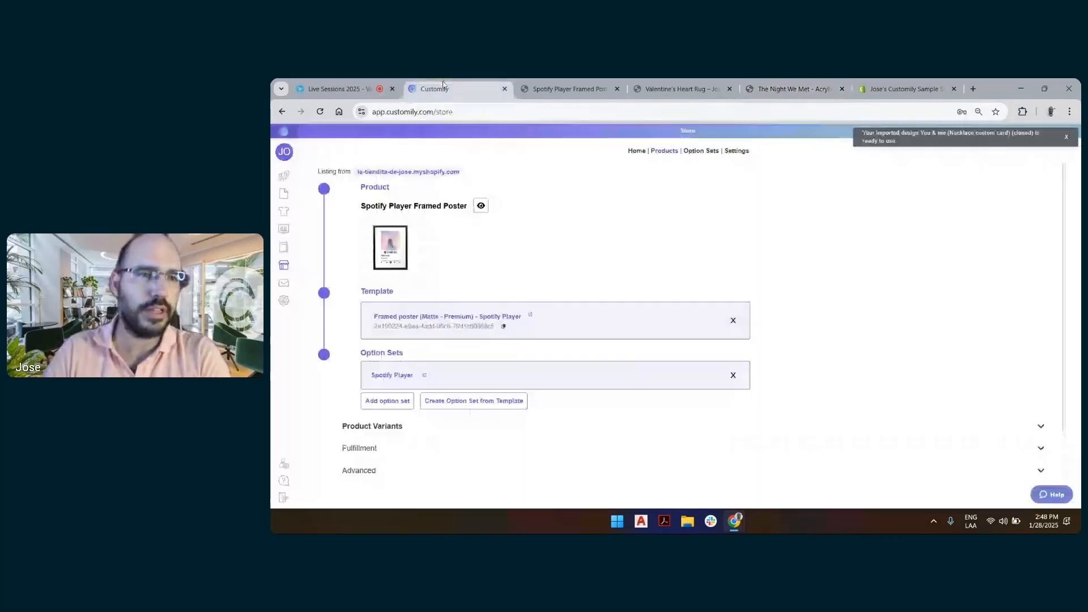
mouse_move(280, 217)
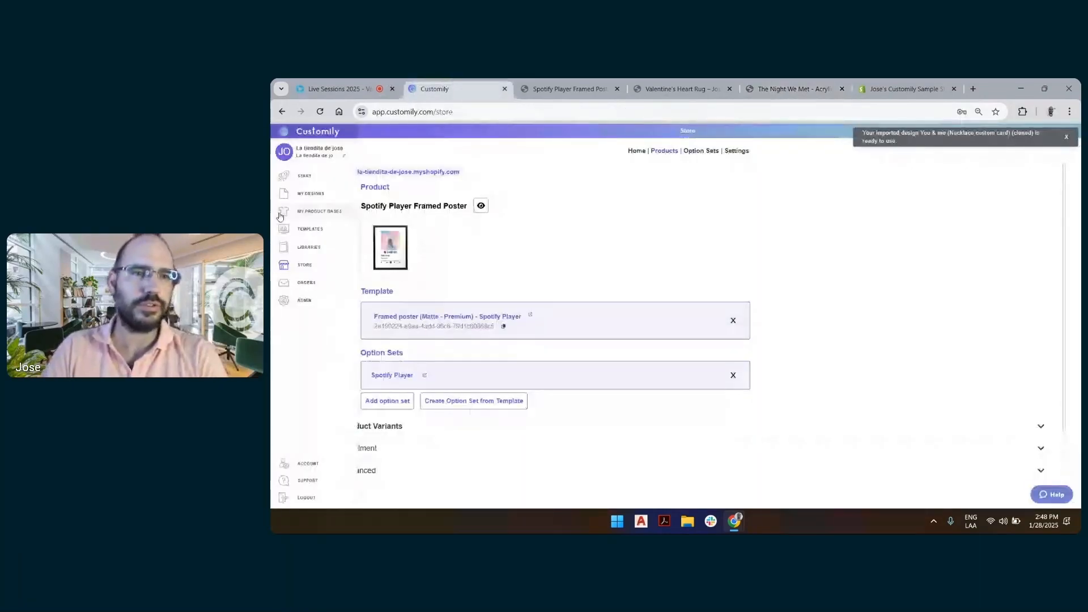
click(306, 181)
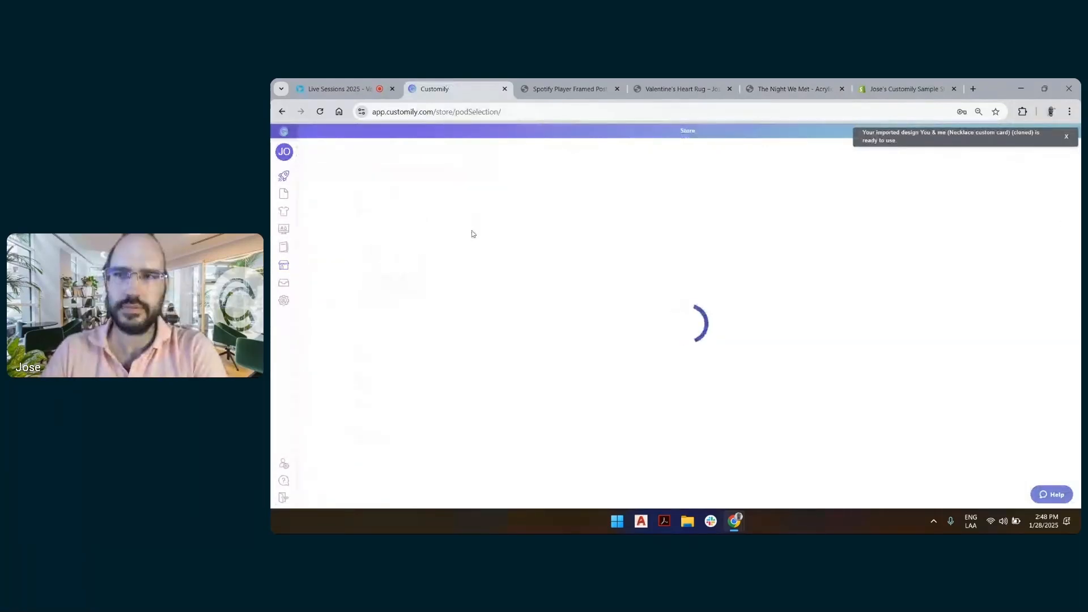
click(1068, 138)
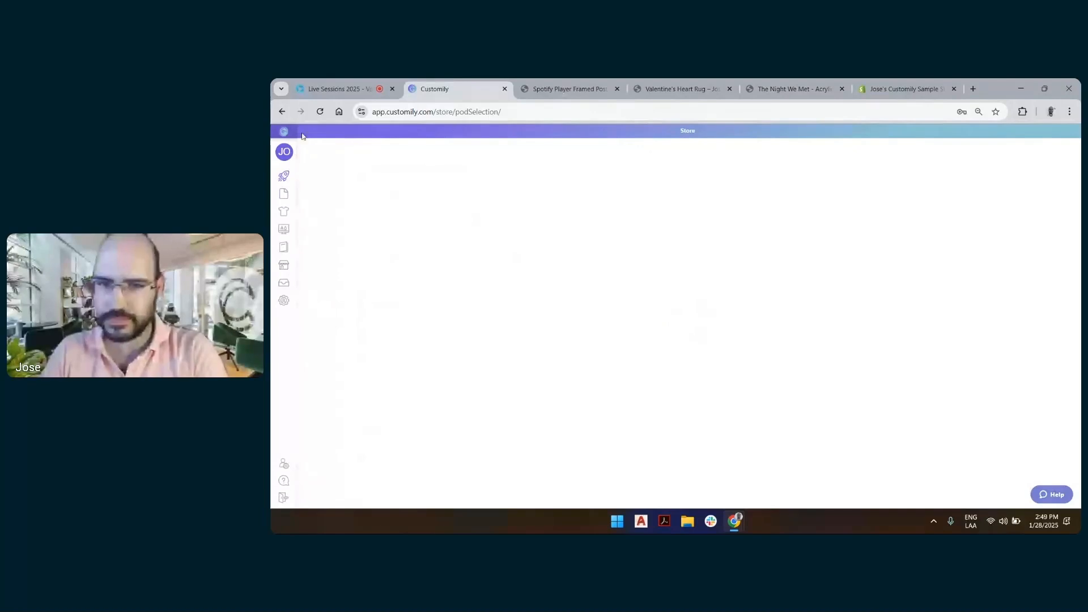
click(319, 112)
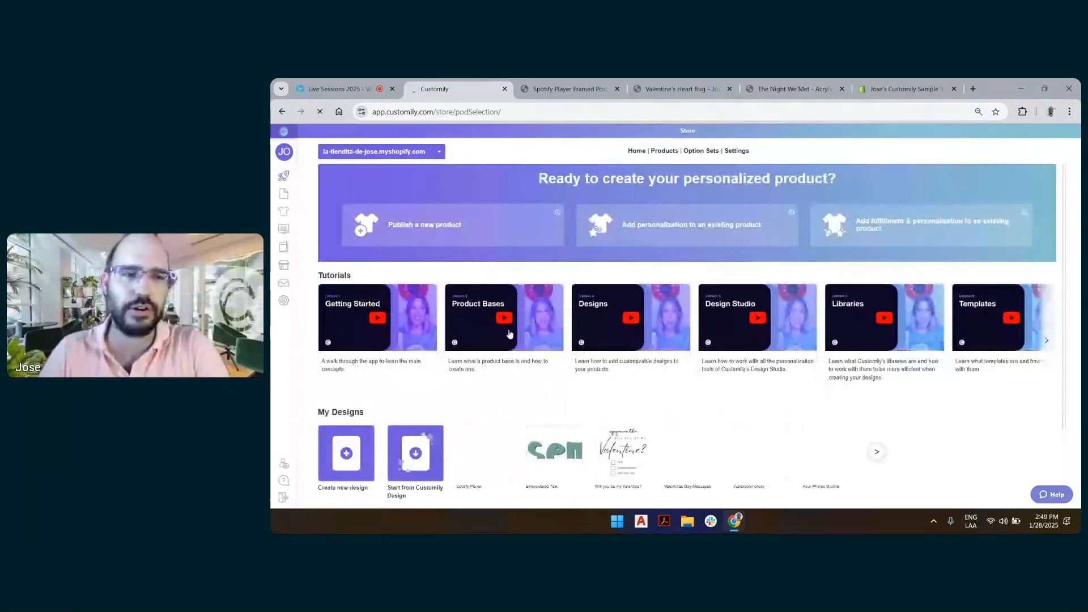
Create a new blank design in My Designs with the name Sample Design
scroll(400, 401, down, 1)
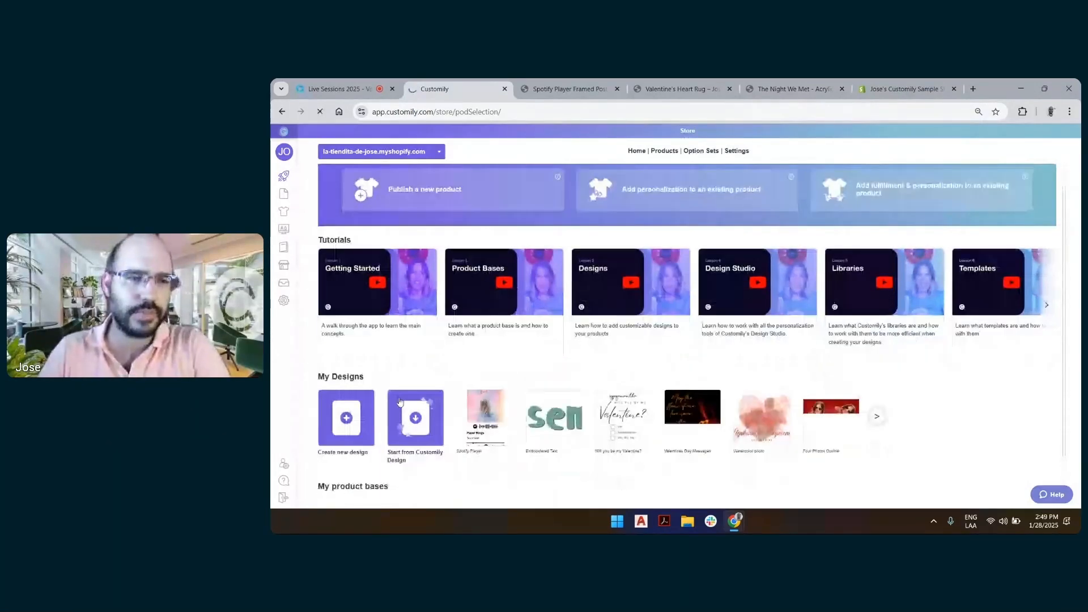
scroll(477, 320, down, 1)
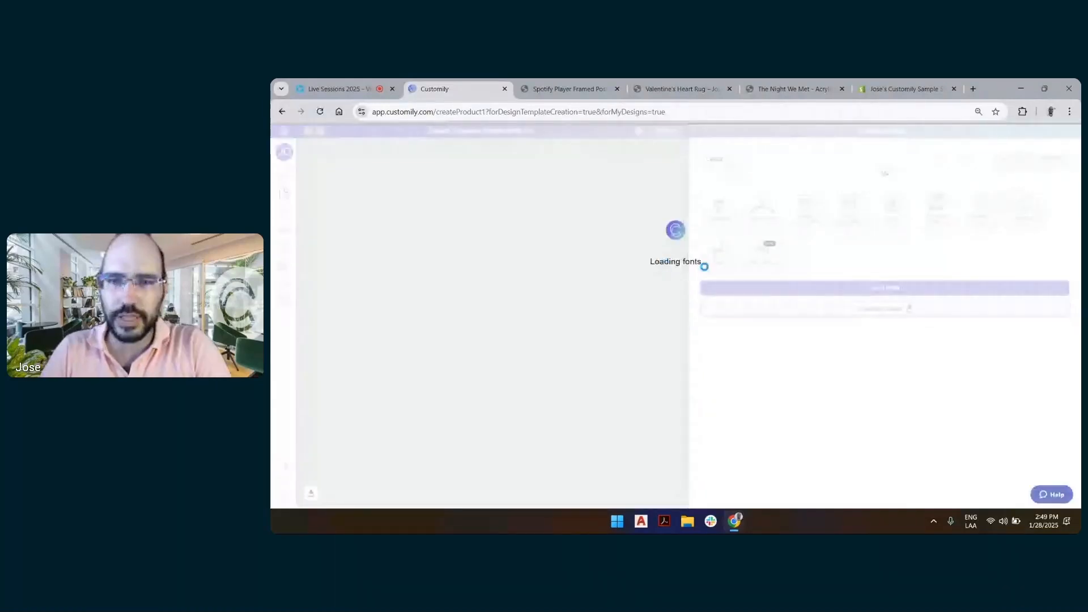
click(752, 256)
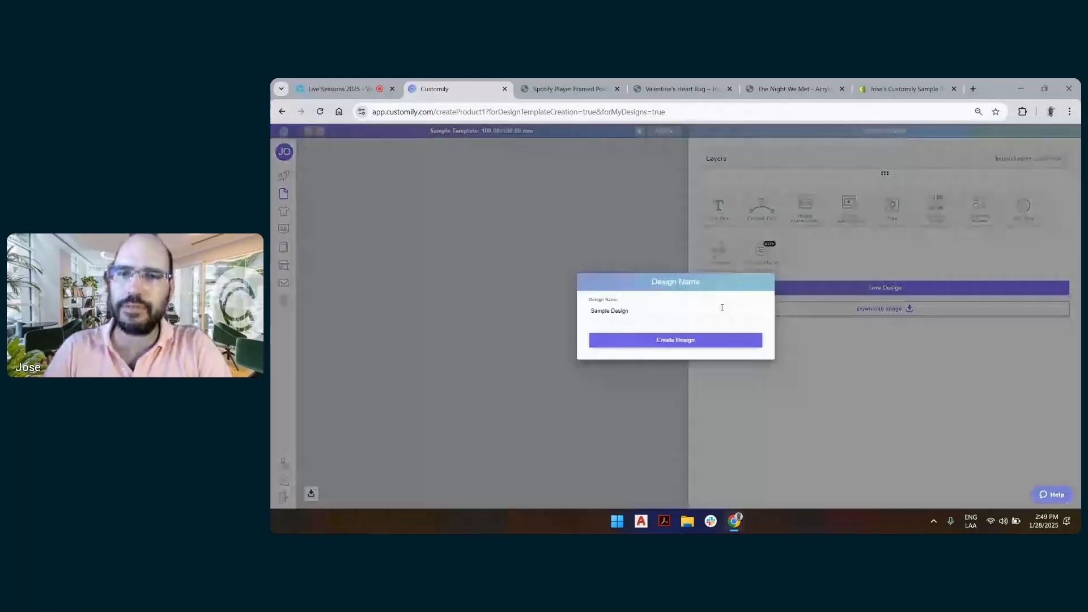
click(723, 339)
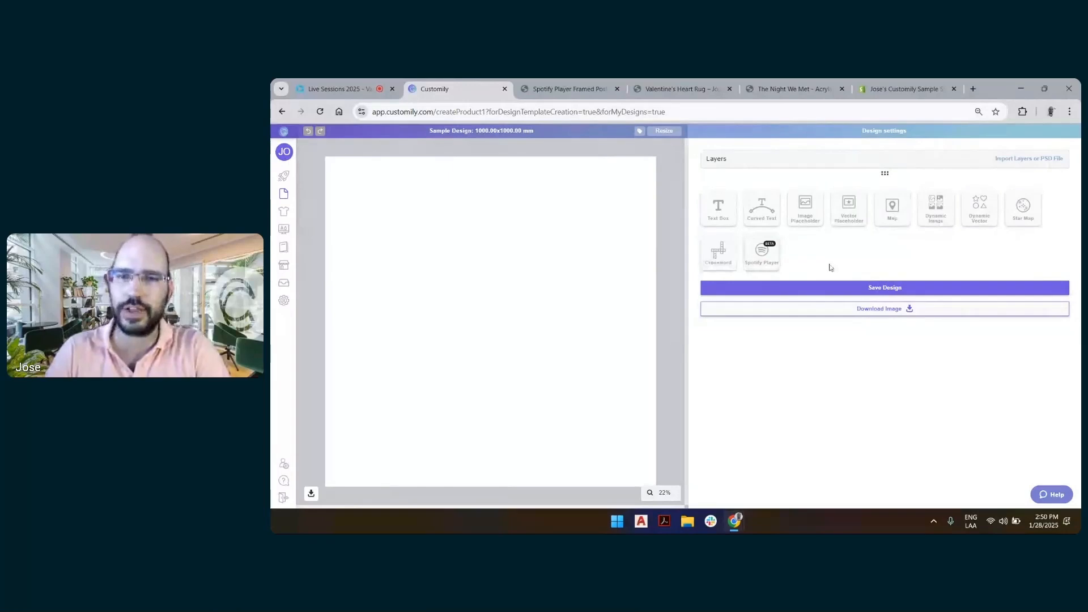
Add a Spotify Player layer to the blank design, then return to the start page without saving
click(762, 261)
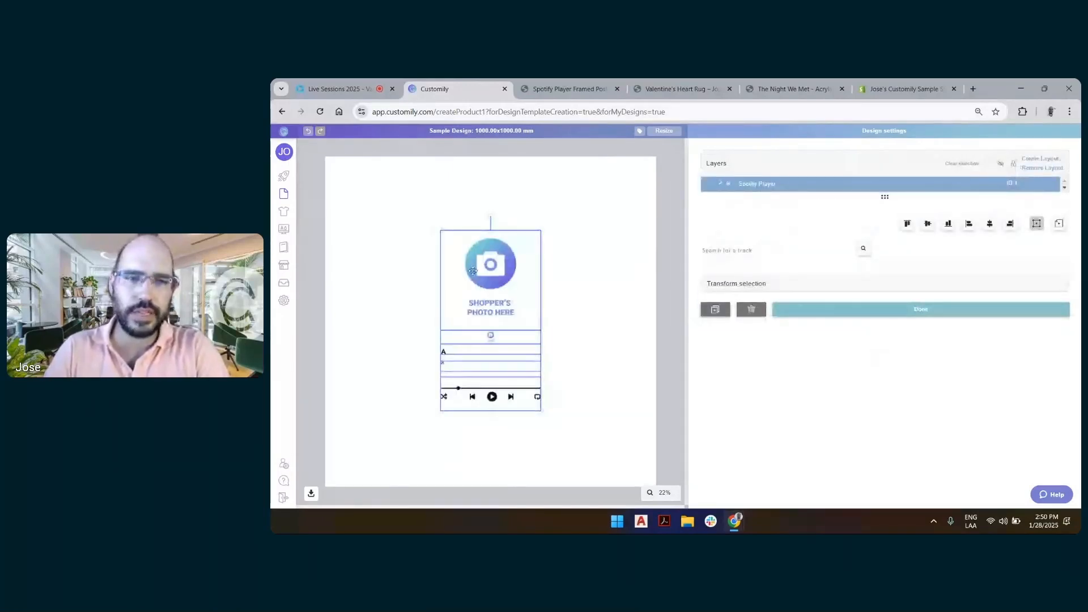
click(654, 194)
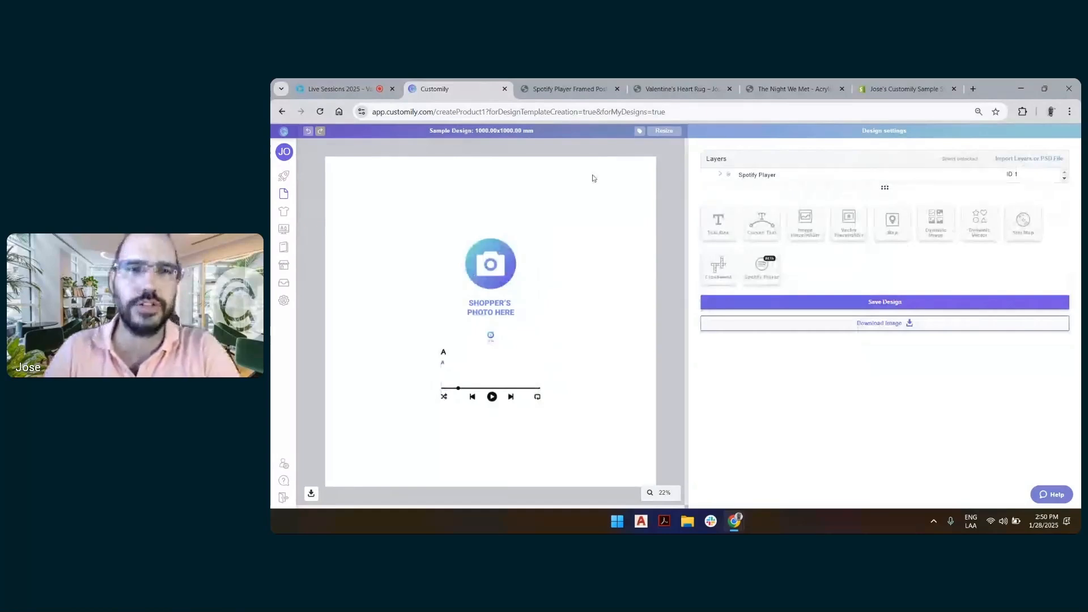
mouse_move(272, 191)
click(300, 176)
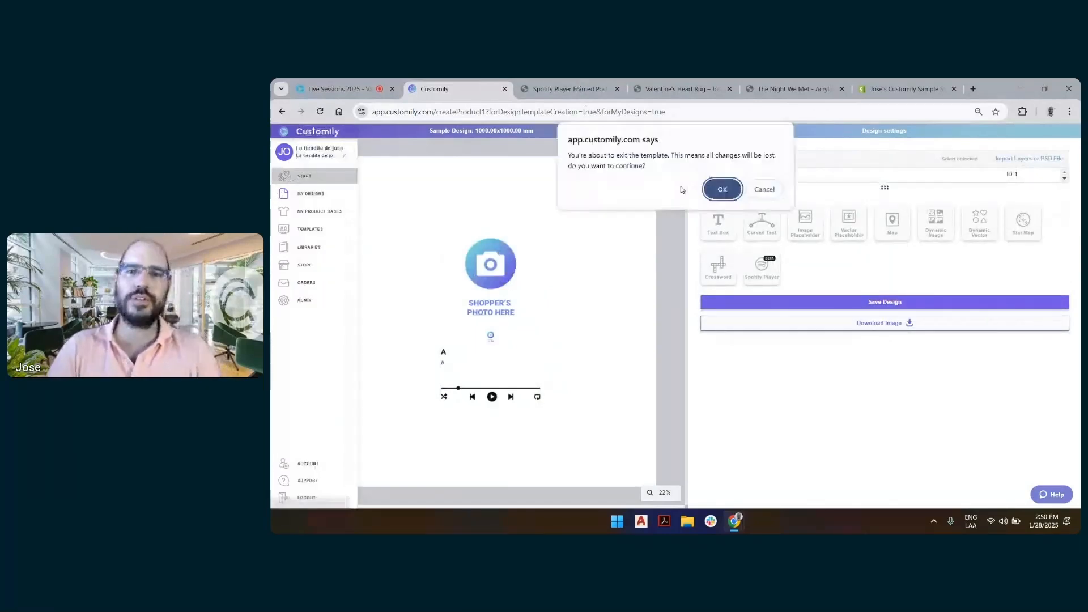
click(722, 189)
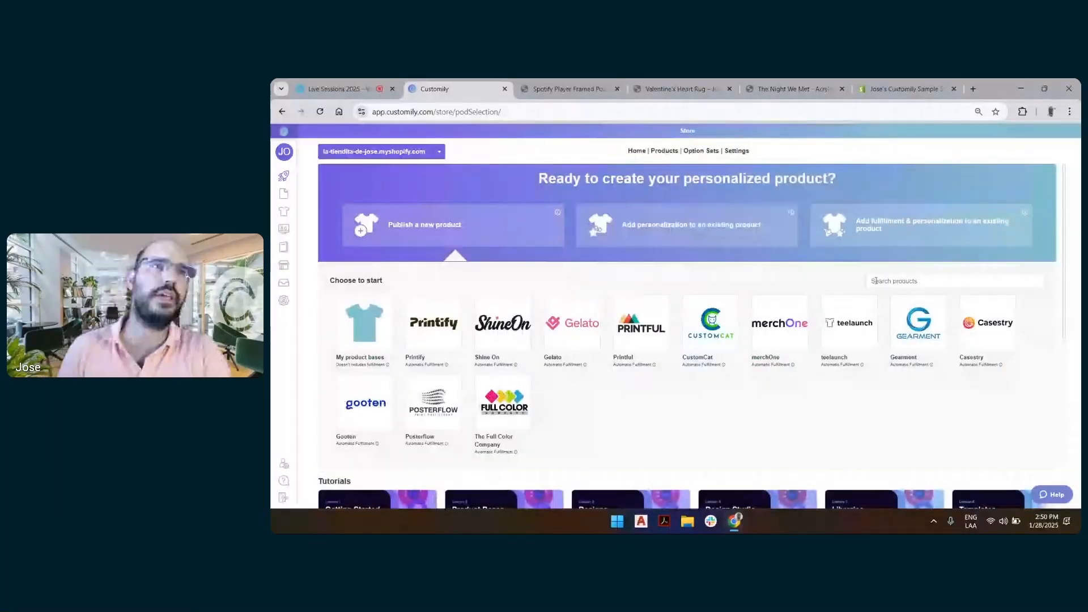
Start publishing a new product and search the product catalogue for "heart"
click(882, 283)
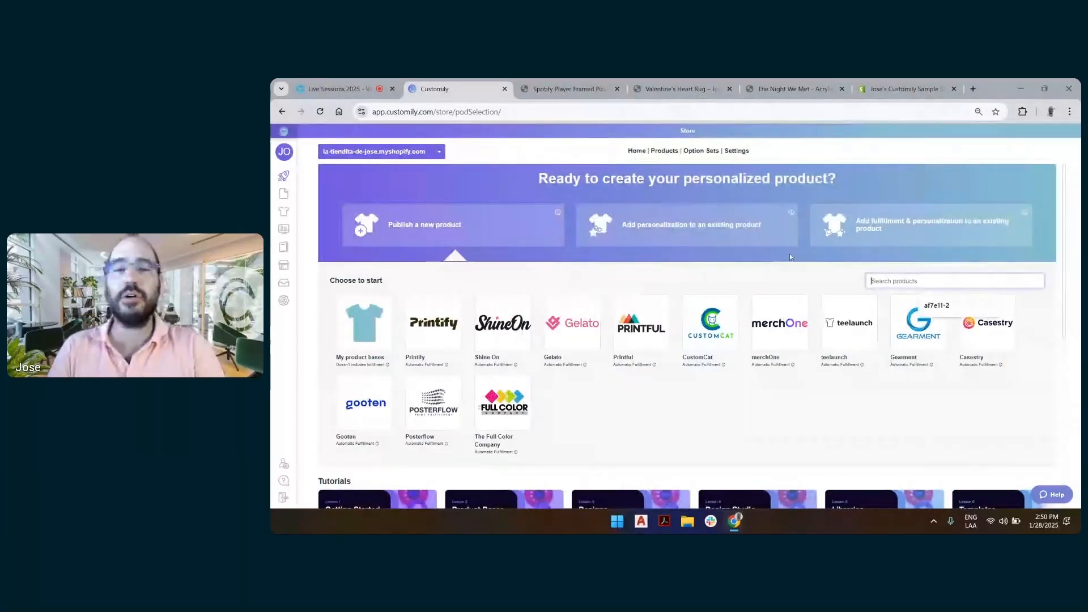
scroll(804, 264, down, 2)
scroll(861, 322, up, 1)
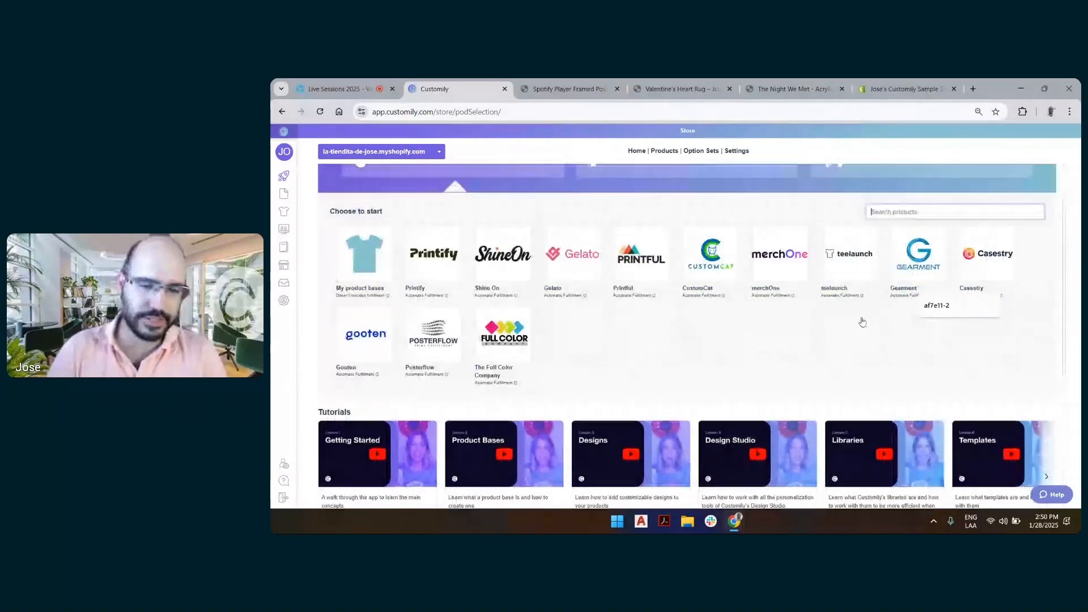
scroll(862, 322, up, 1)
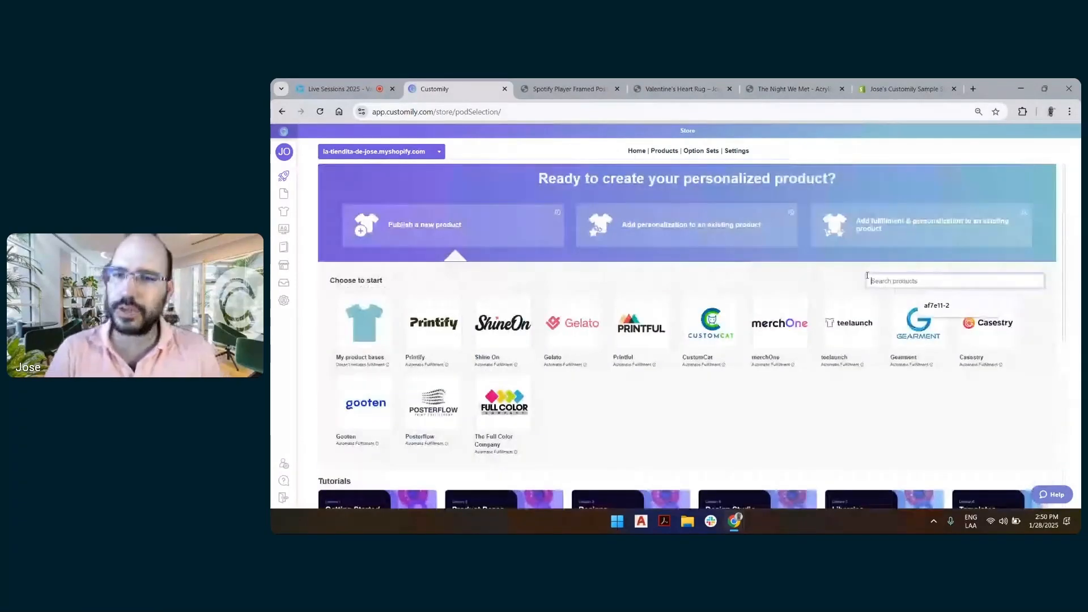
click(867, 280)
text(heart)
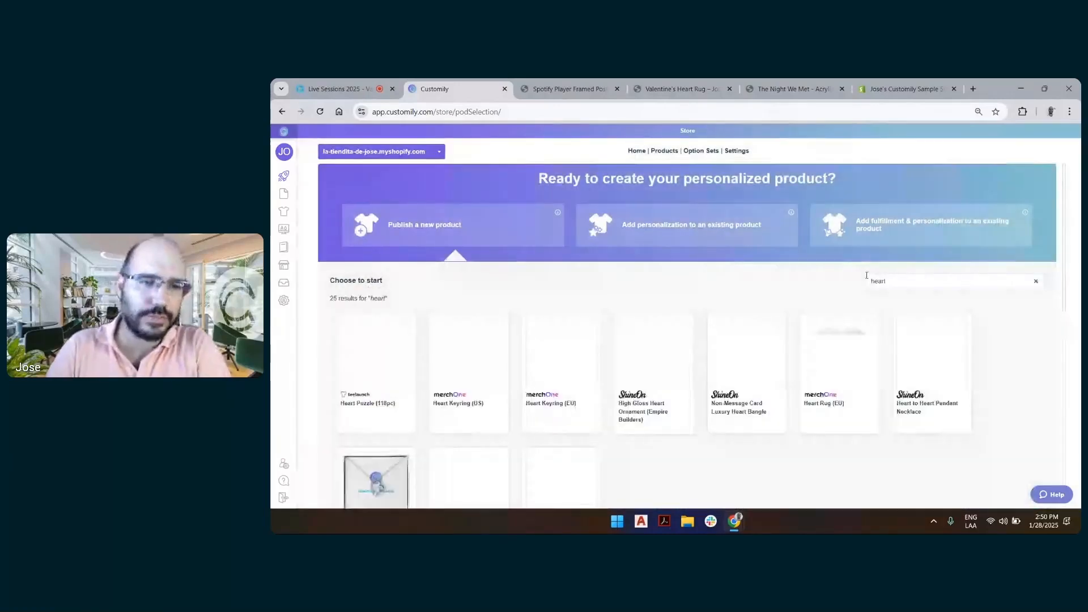
Choose ShineOn's Acrylic Heart Plaque from the second results page and include both the Battery Powered LED Base and Corded LED Base variants
scroll(804, 340, down, 2)
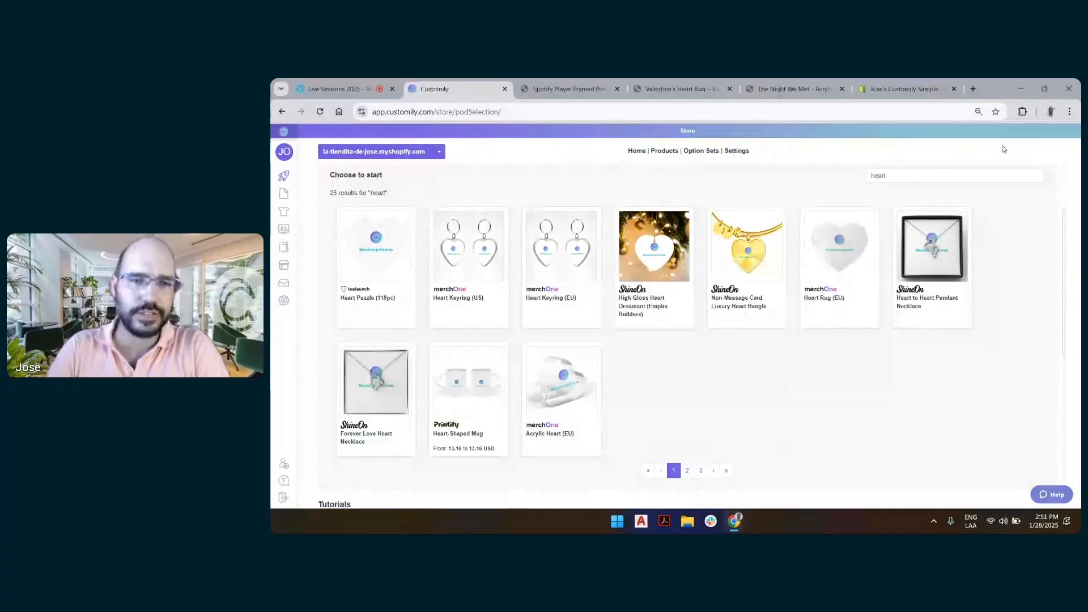
scroll(937, 258, down, 1)
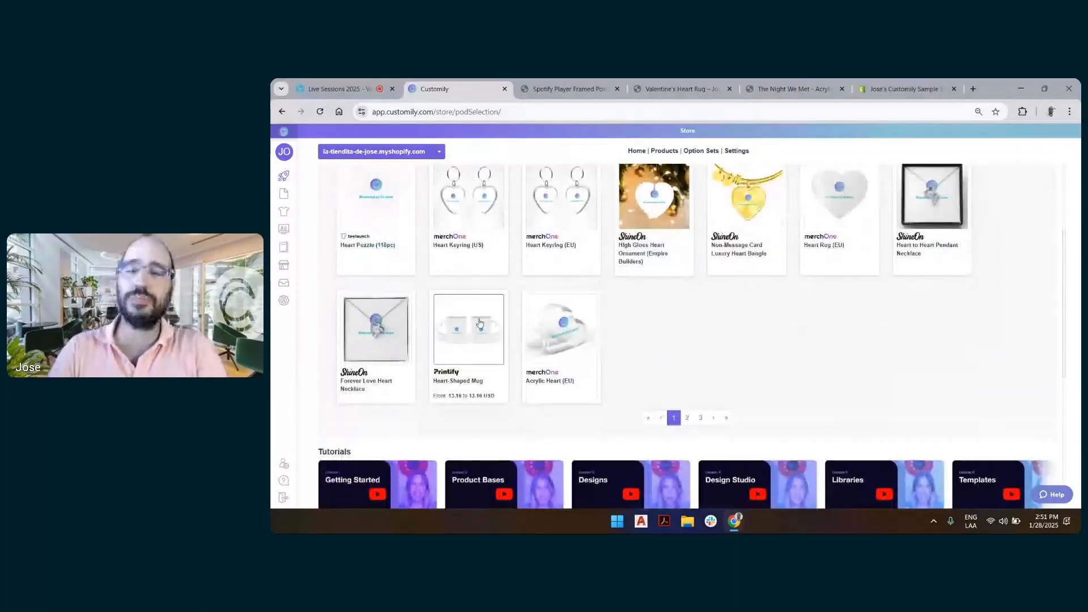
click(687, 417)
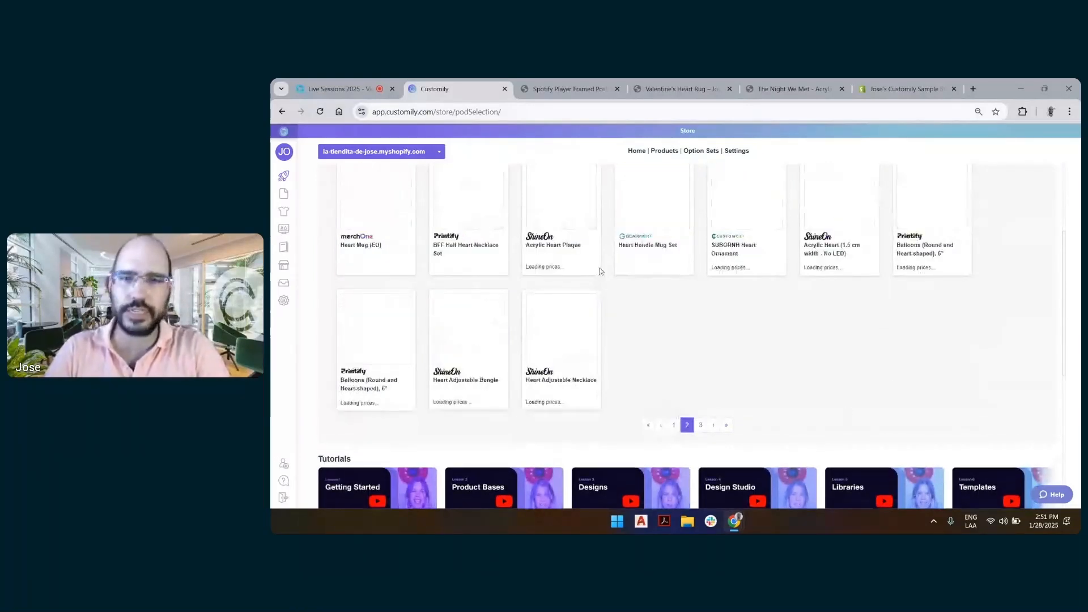
scroll(576, 360, down, 1)
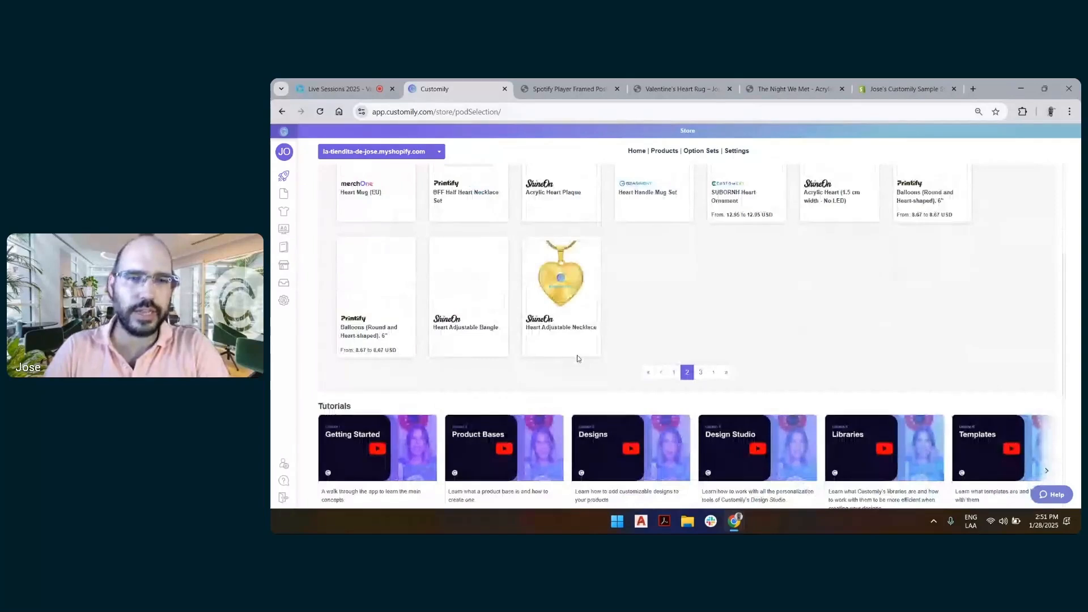
scroll(578, 360, up, 2)
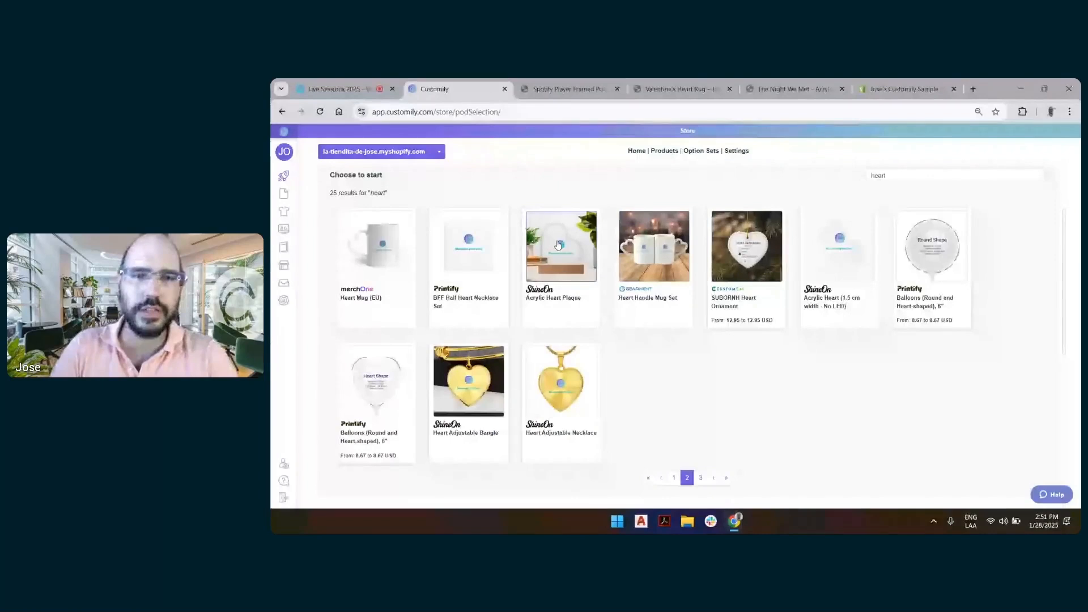
click(583, 224)
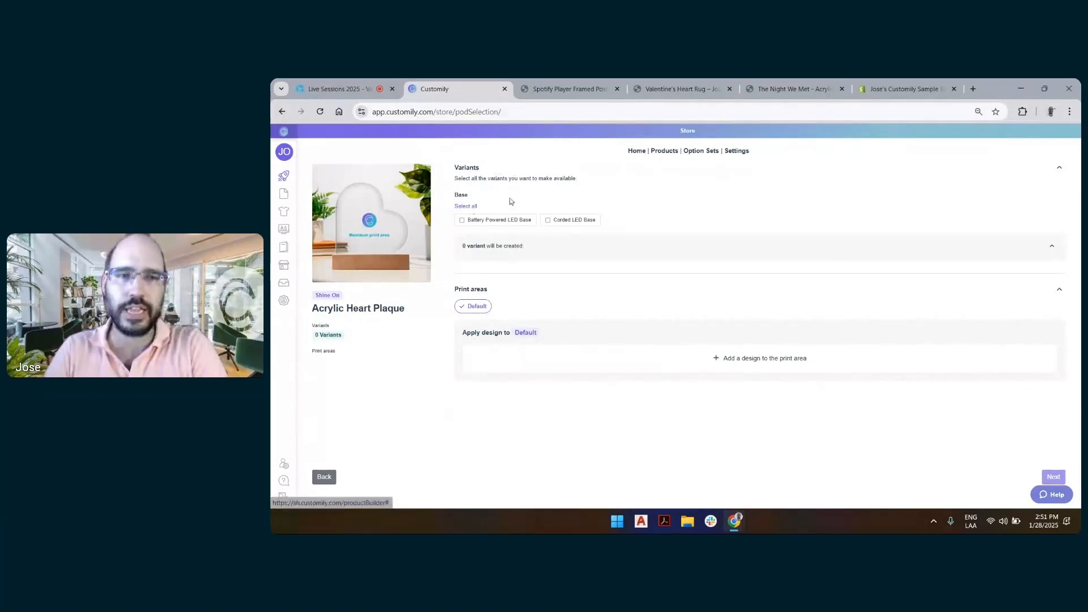
click(468, 207)
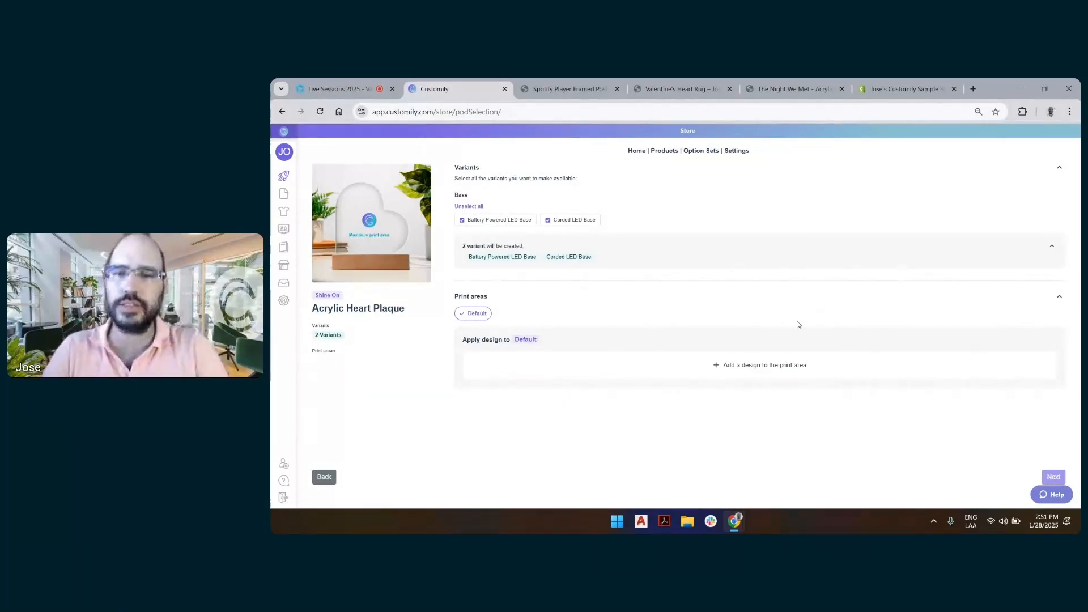
Browse Customily's designs for the Default print area and filter them to the Valentines category
click(756, 365)
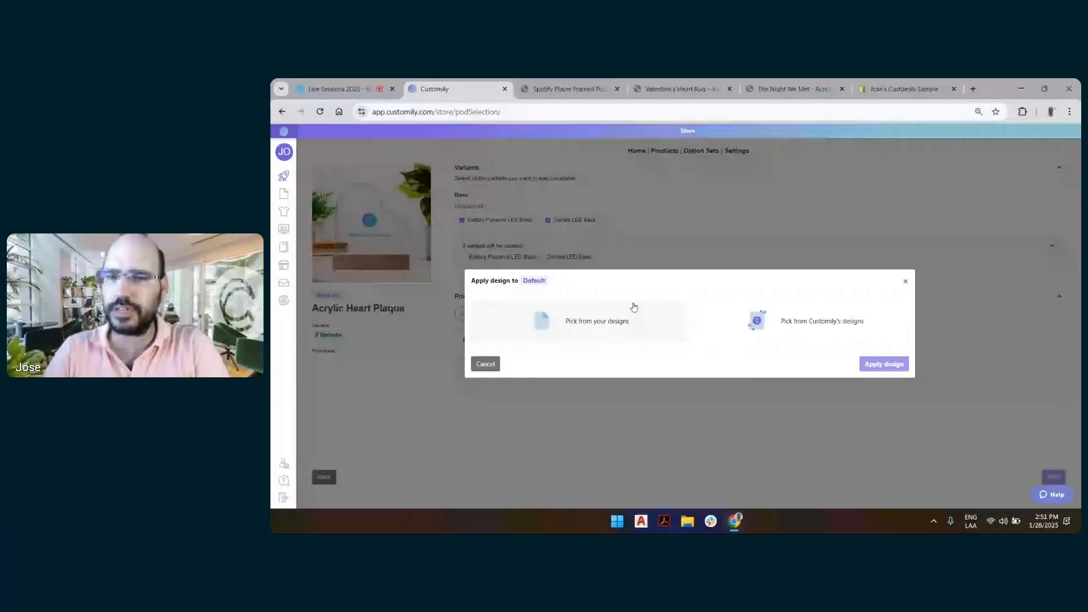
click(786, 316)
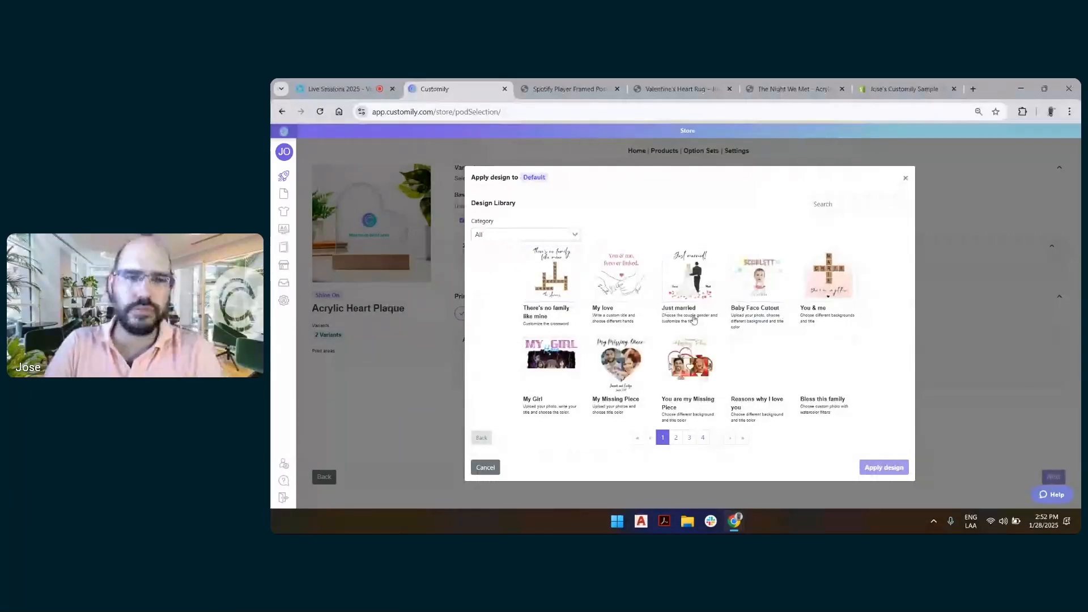
click(521, 235)
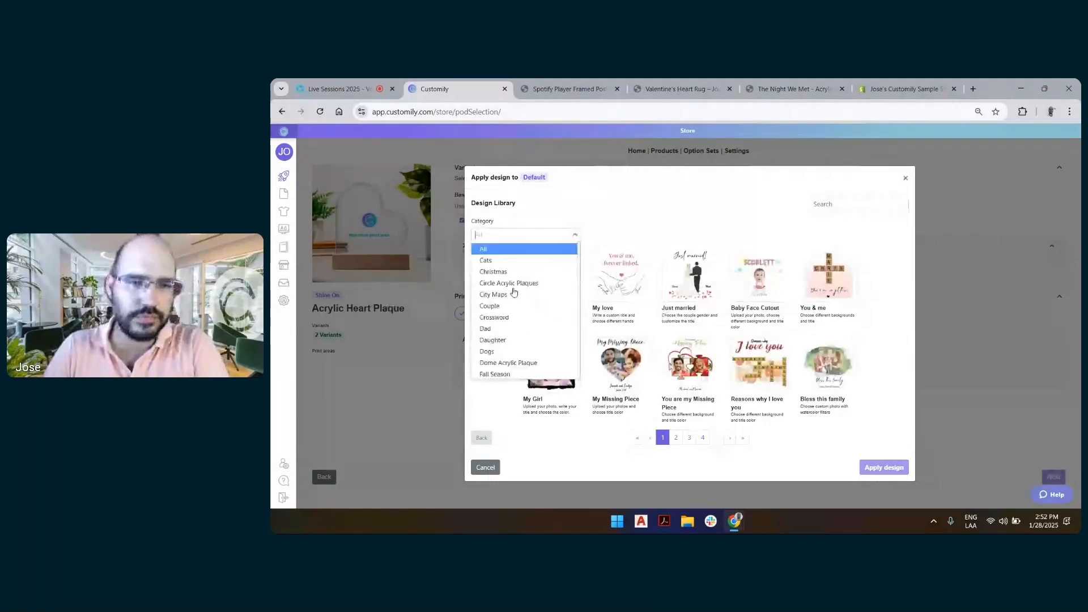
scroll(513, 292, down, 5)
scroll(514, 291, down, 3)
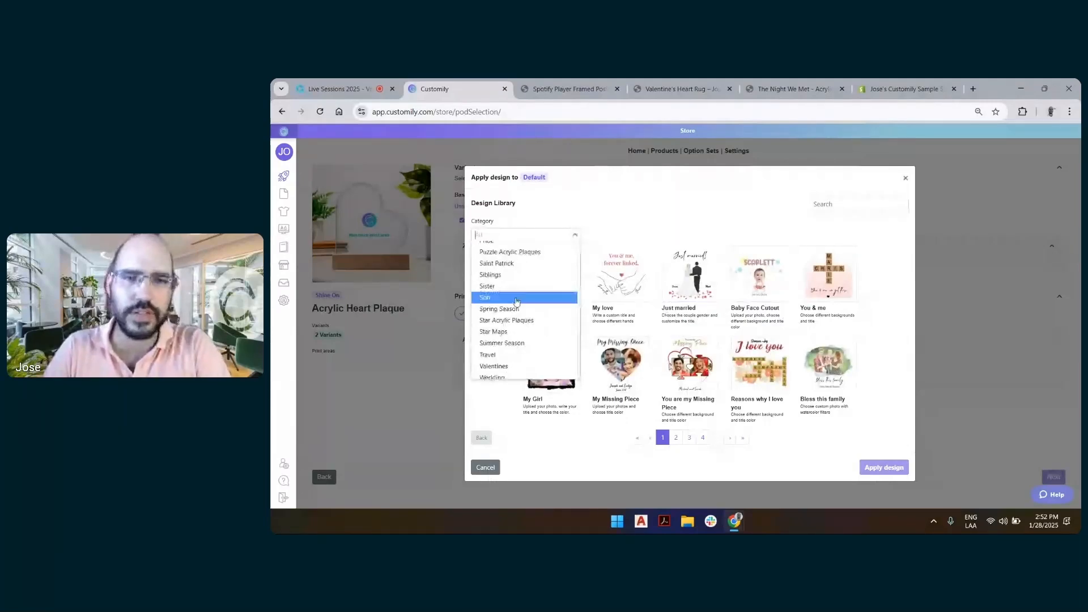
click(514, 294)
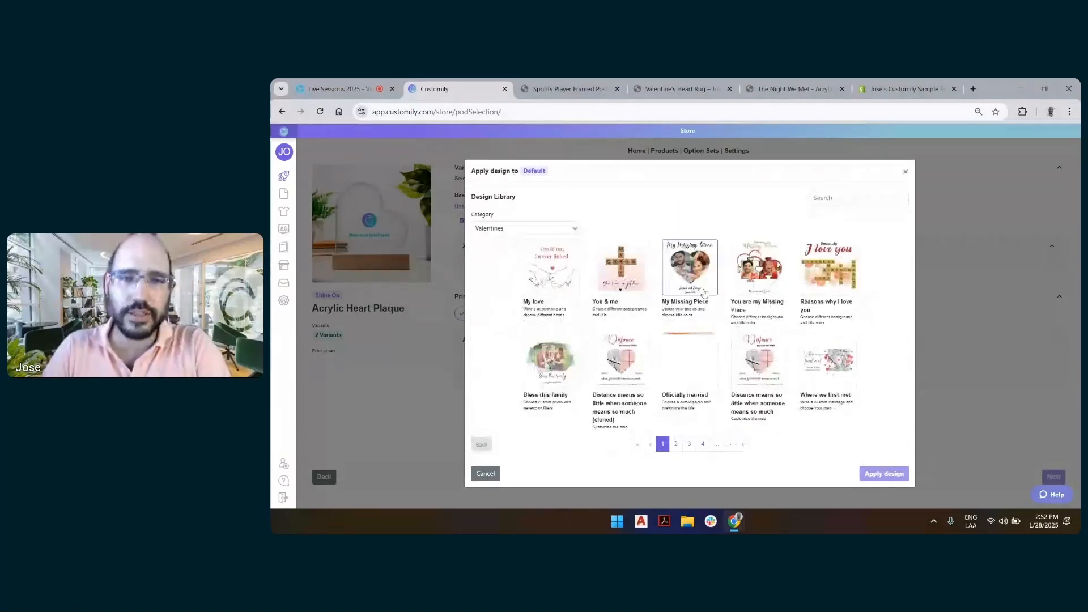
Apply The night we met design with the couple and map, from the third page of Valentines designs, to the plaque
click(675, 443)
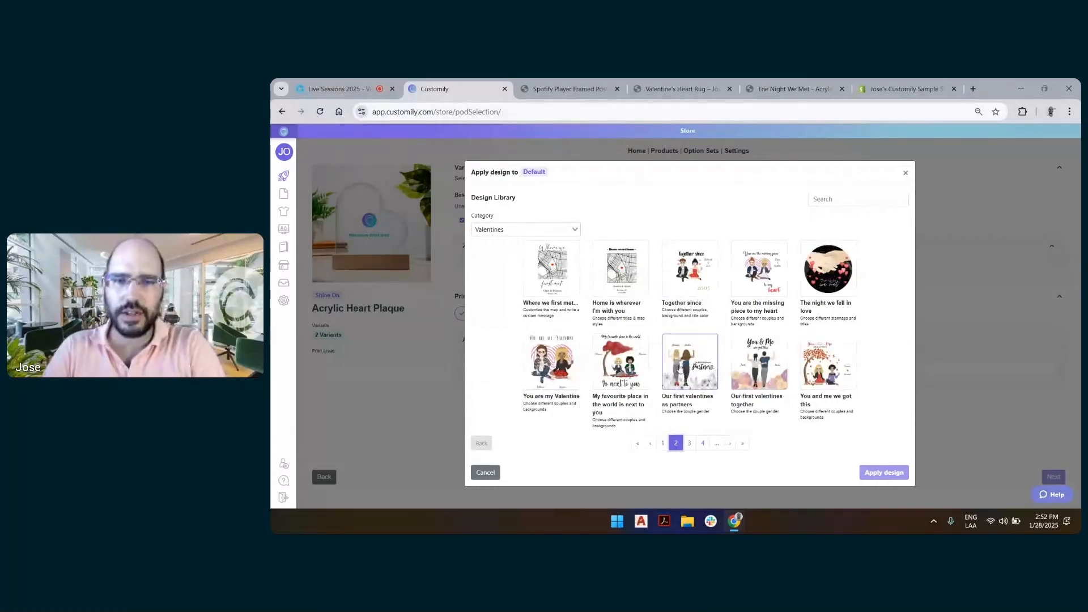
click(691, 443)
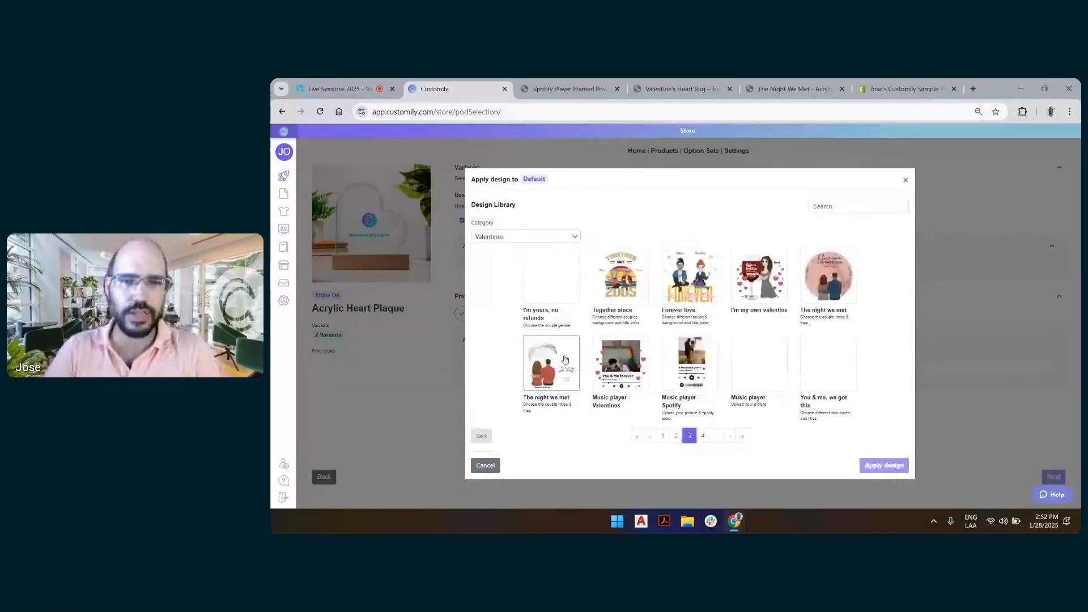
click(565, 388)
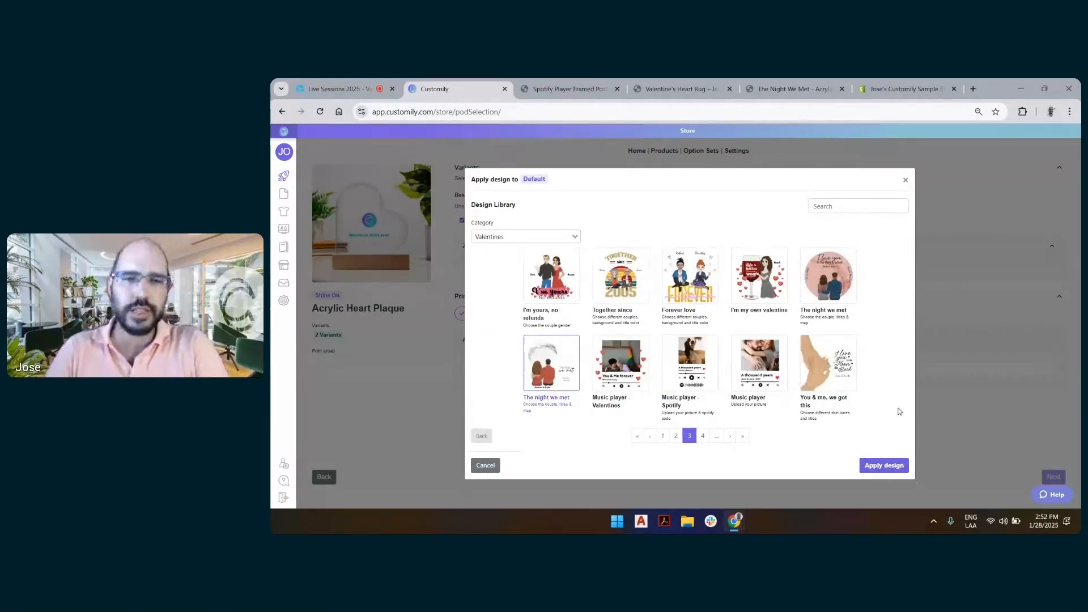
click(872, 467)
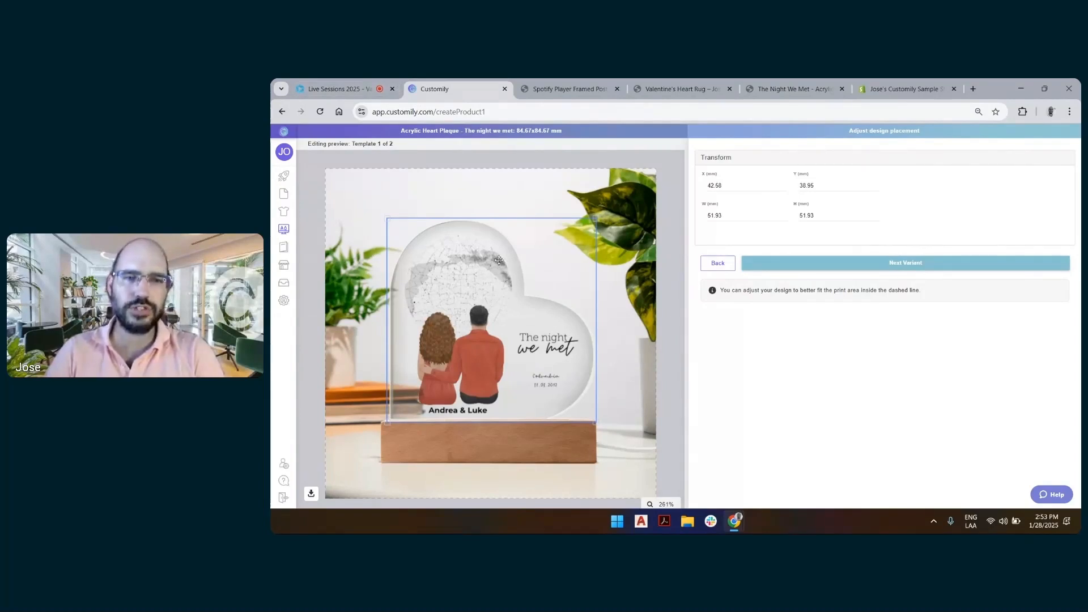
Resize and reposition the design on the first plaque preview to about 52.94 by 51.75 mm, at X 42.58 mm and Y 37.94 mm
drag(479, 254, 555, 268)
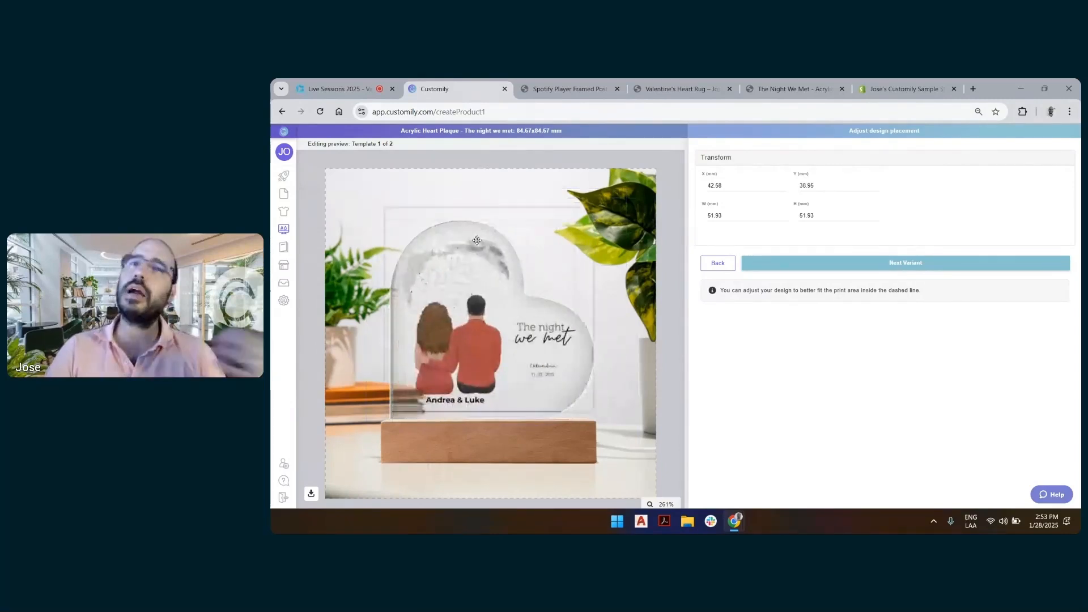
drag(477, 241, 494, 255)
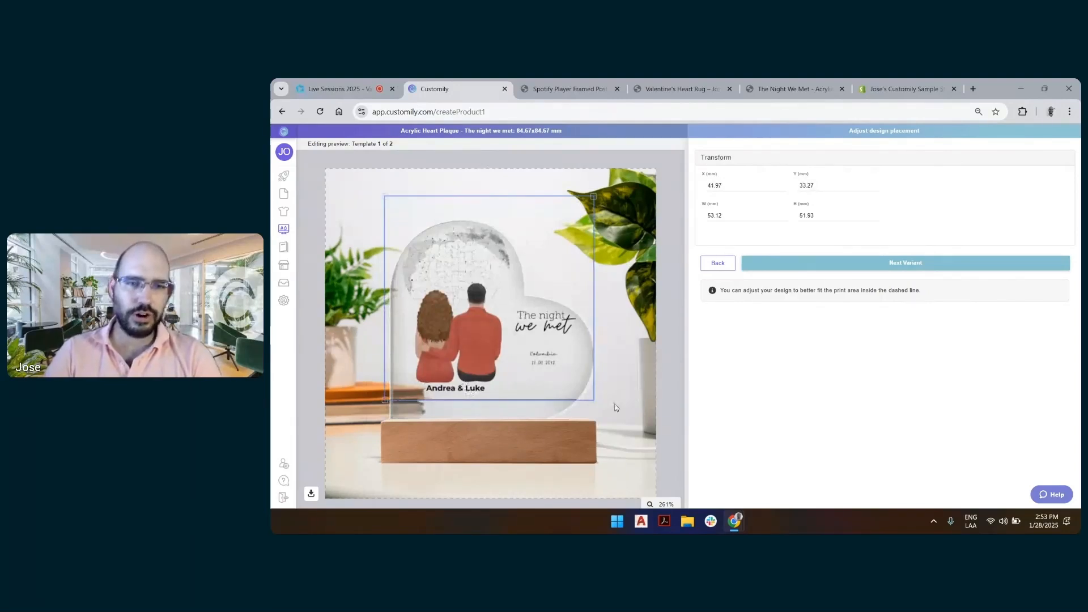
drag(593, 399, 627, 433)
drag(566, 395, 549, 389)
drag(368, 430, 381, 421)
drag(454, 370, 458, 372)
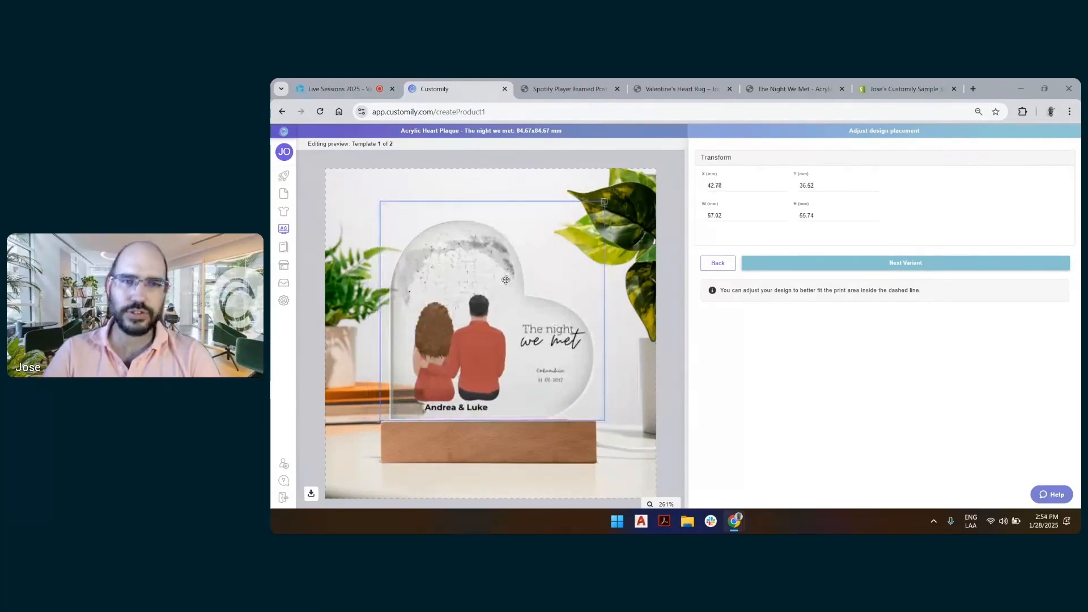
drag(605, 205, 594, 215)
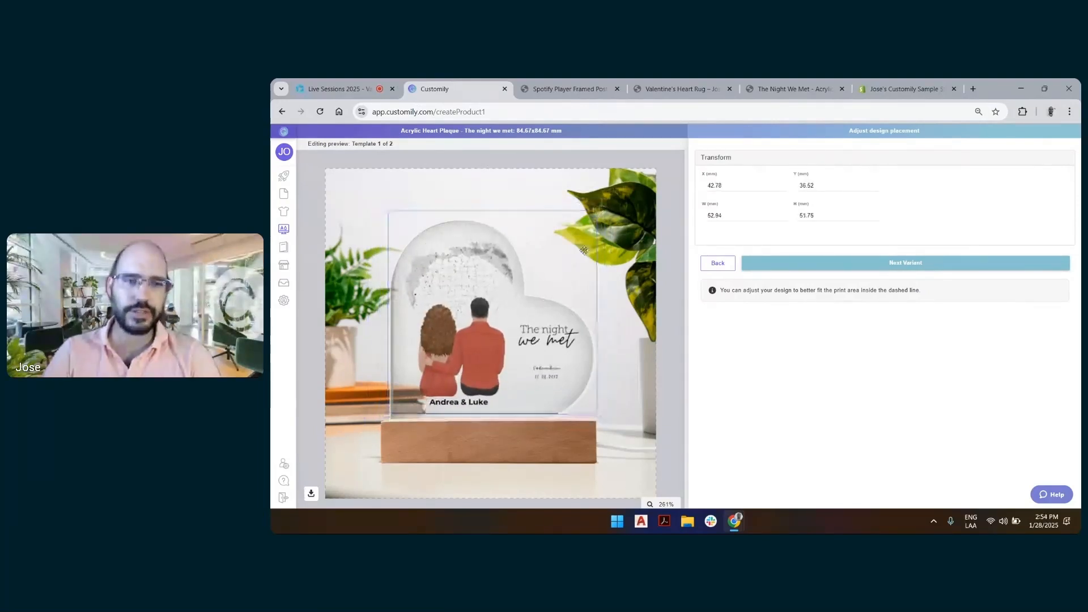
drag(583, 253, 584, 253)
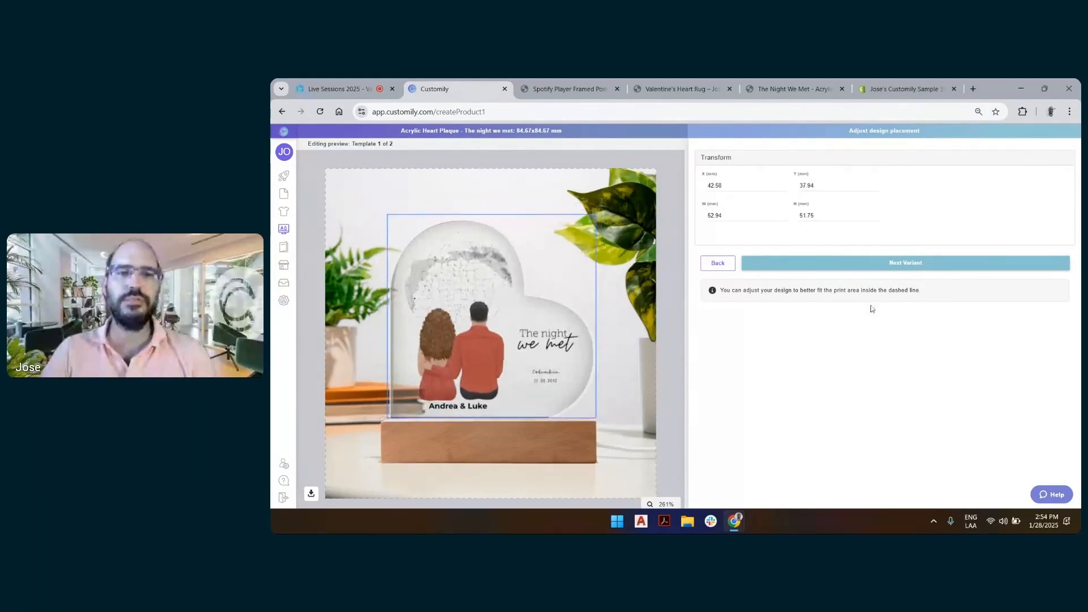
click(663, 198)
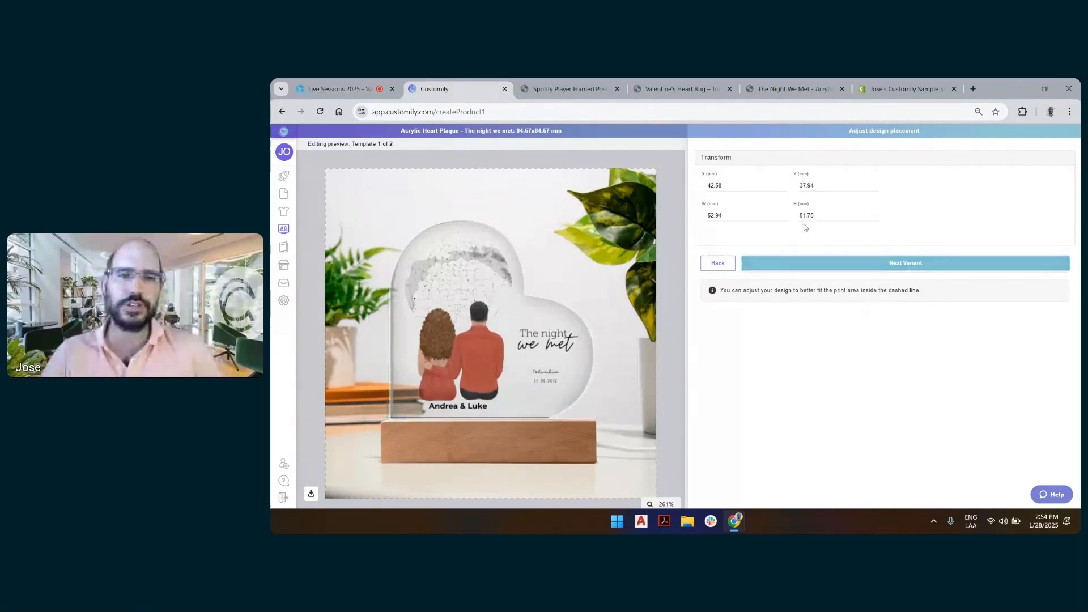
Set the first variant's design to width 53 mm, X 42 mm and Y 38 mm, and proceed to the LED Base variant
click(785, 262)
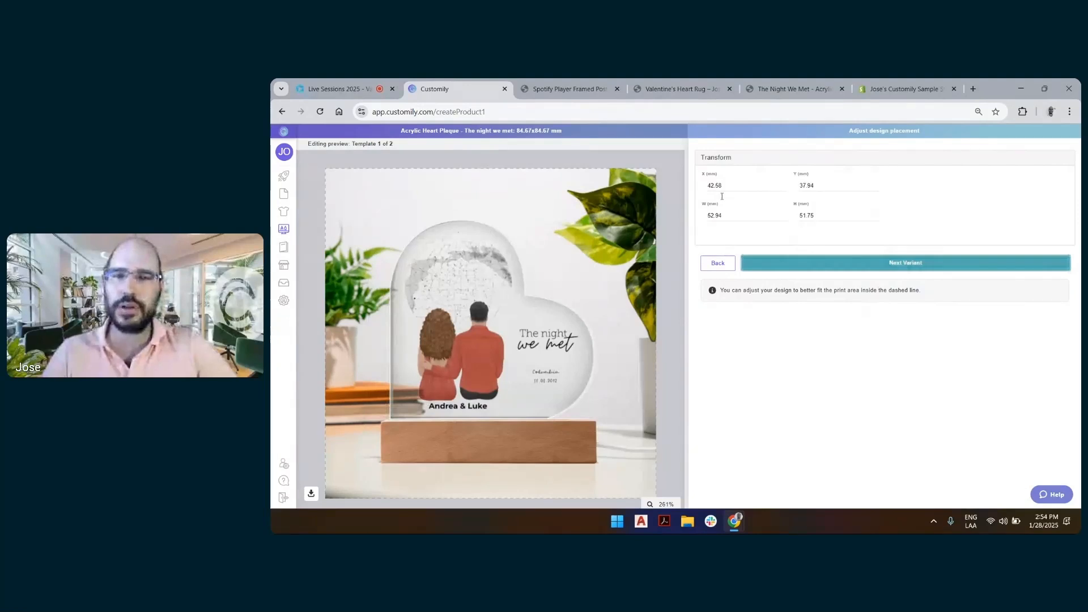
double_click(713, 186)
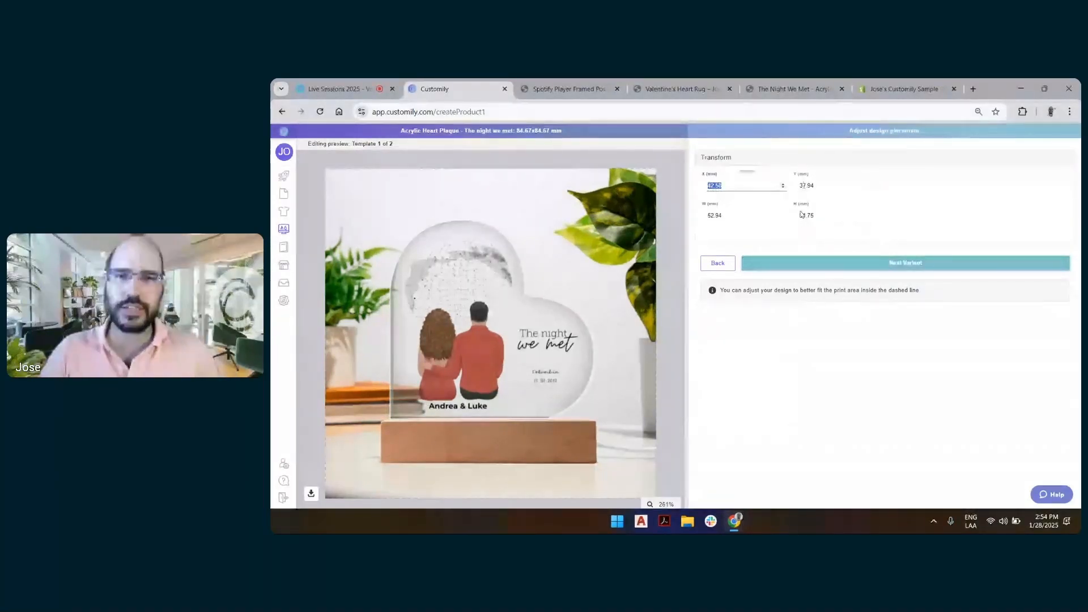
double_click(725, 216)
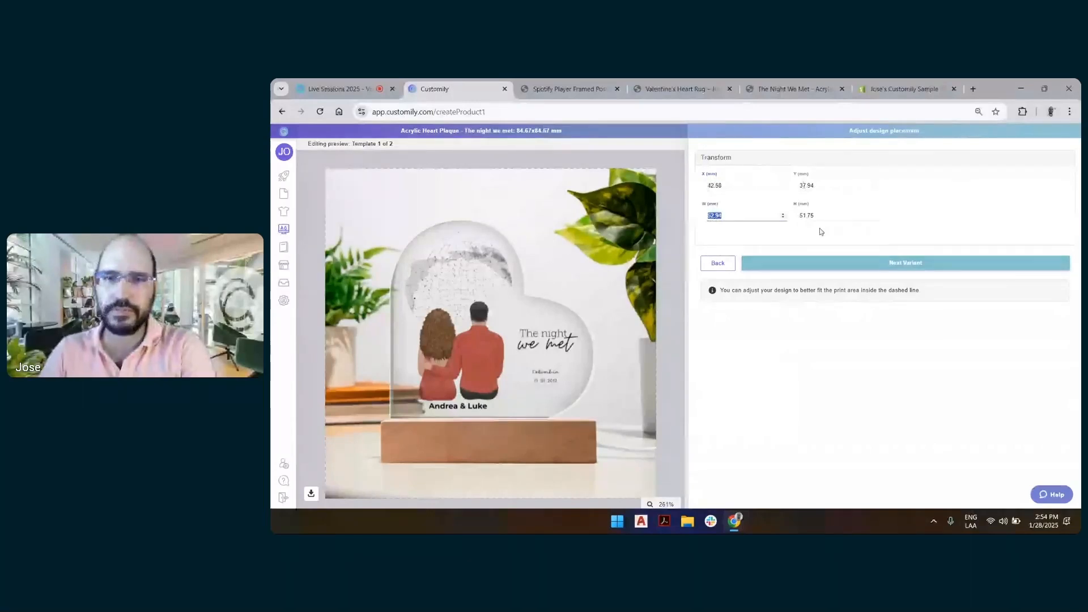
text(5.003)
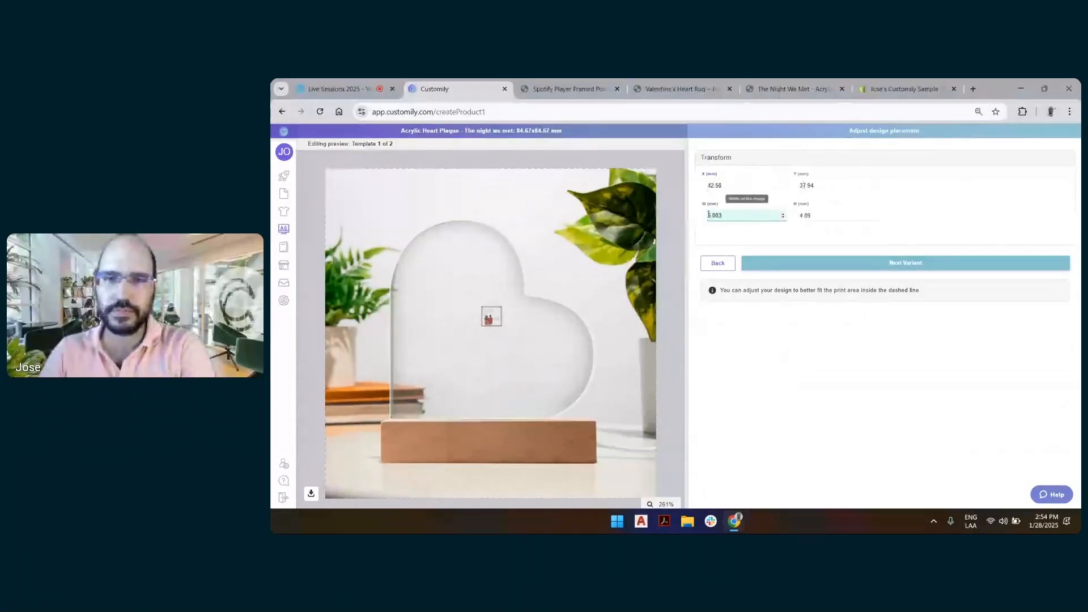
drag(709, 215, 772, 212)
text(53)
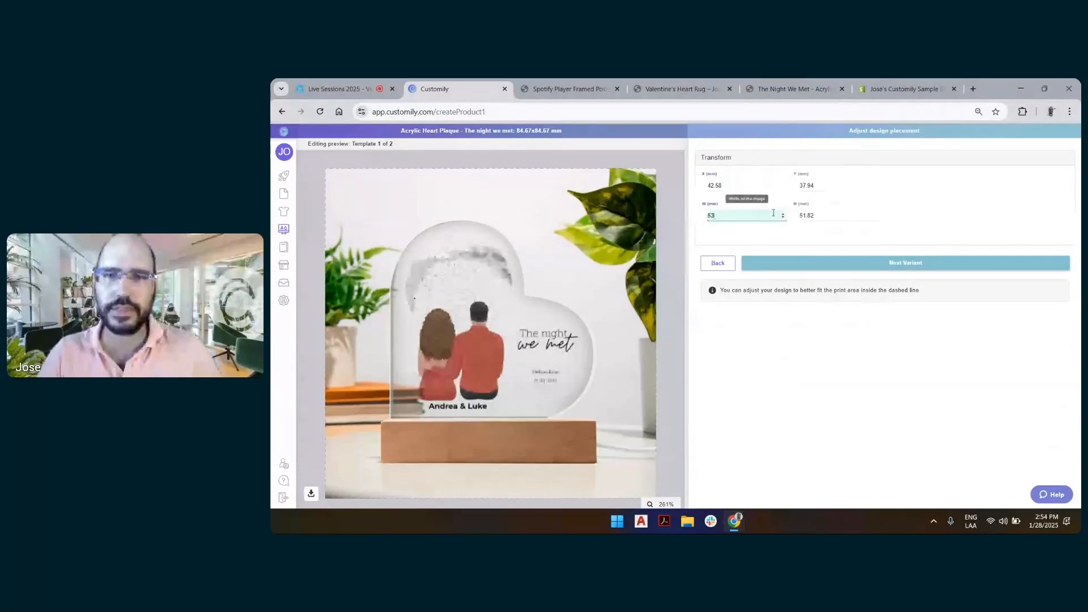
drag(708, 185, 769, 183)
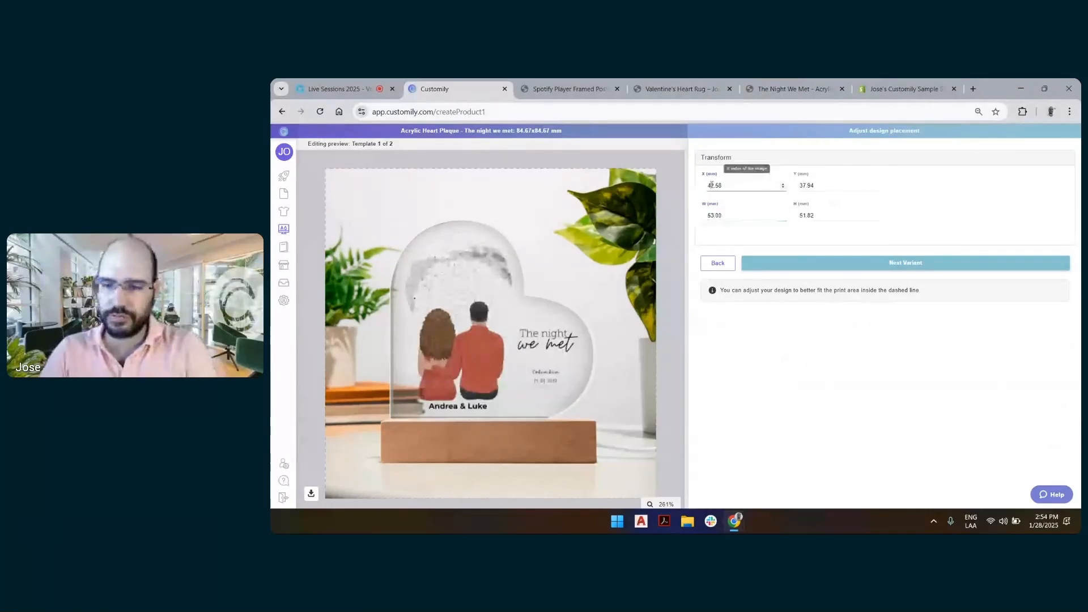
text(42)
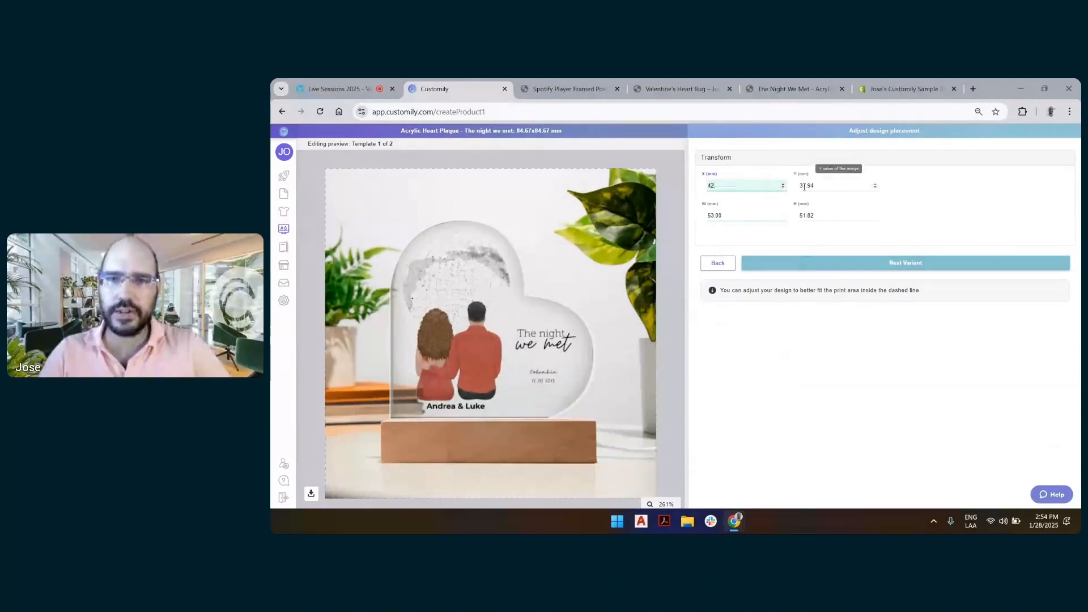
drag(801, 186, 833, 195)
text(38)
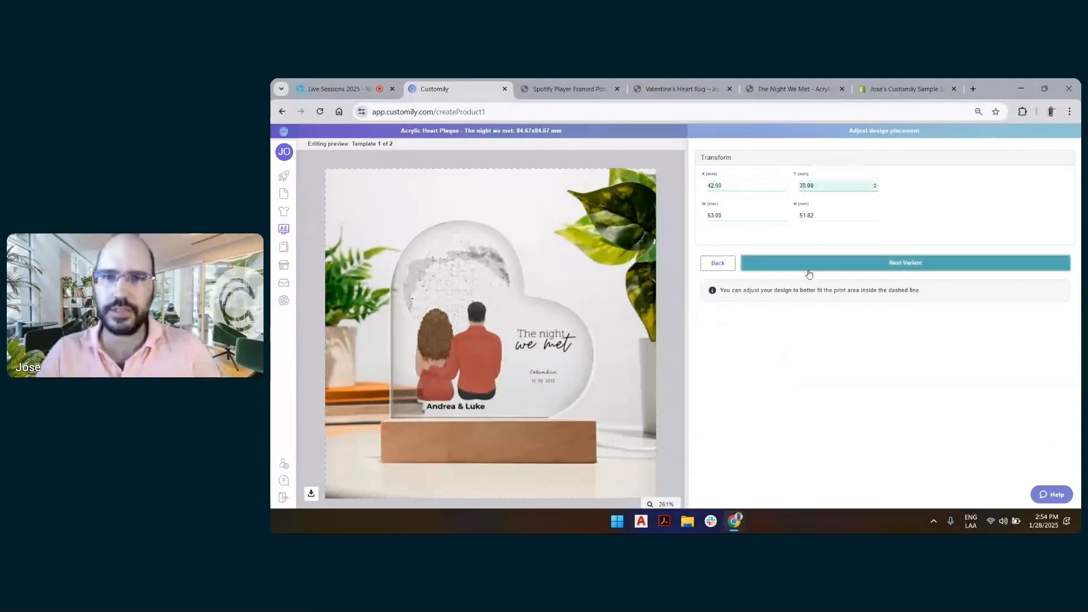
click(804, 269)
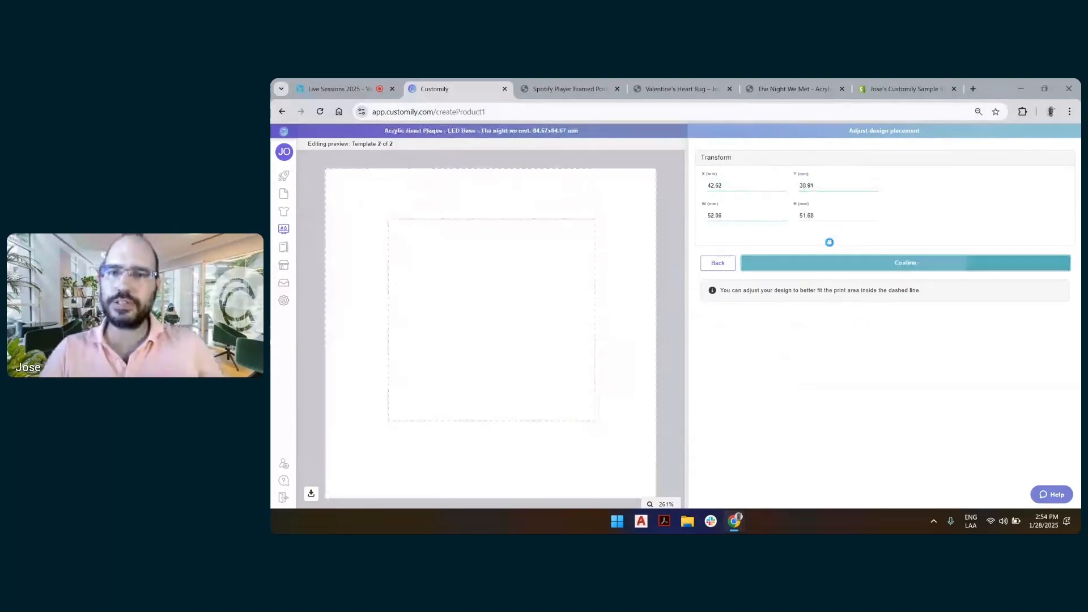
Set the LED Base variant's design to width 53 mm, X 42 mm and Y 38 mm, and confirm the placement
double_click(711, 215)
text(53)
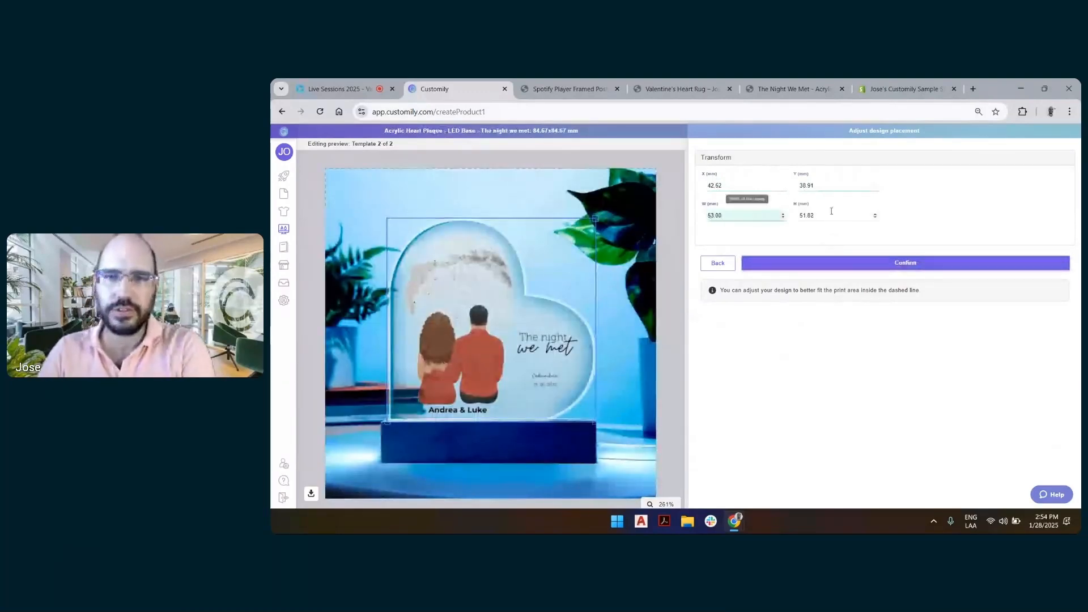
click(726, 187)
drag(715, 186, 769, 186)
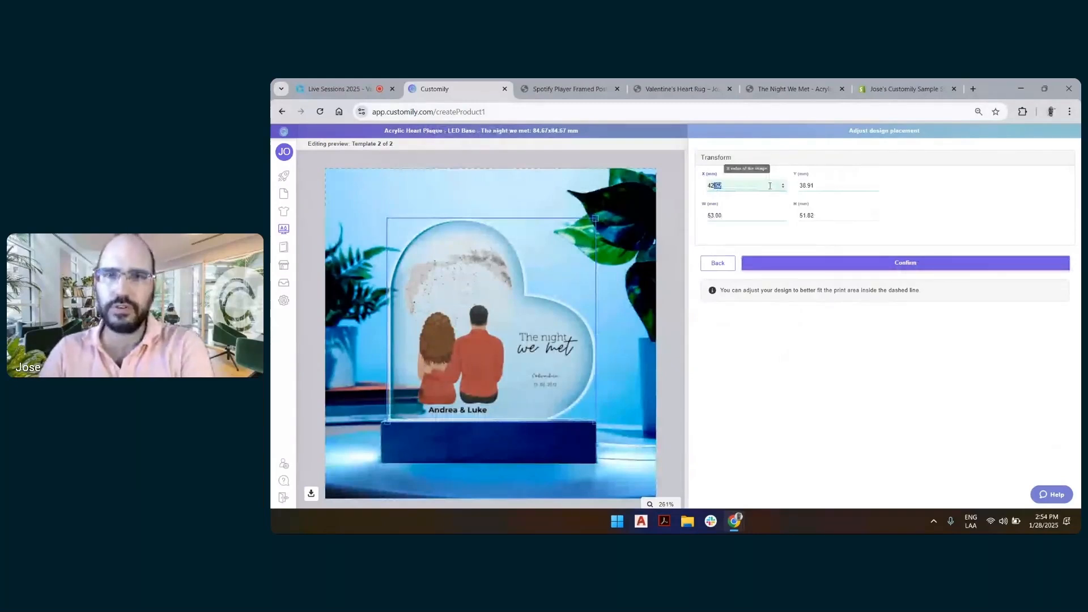
text(00)
click(821, 186)
key(BackSpace)
key(BackSpace)
text(00)
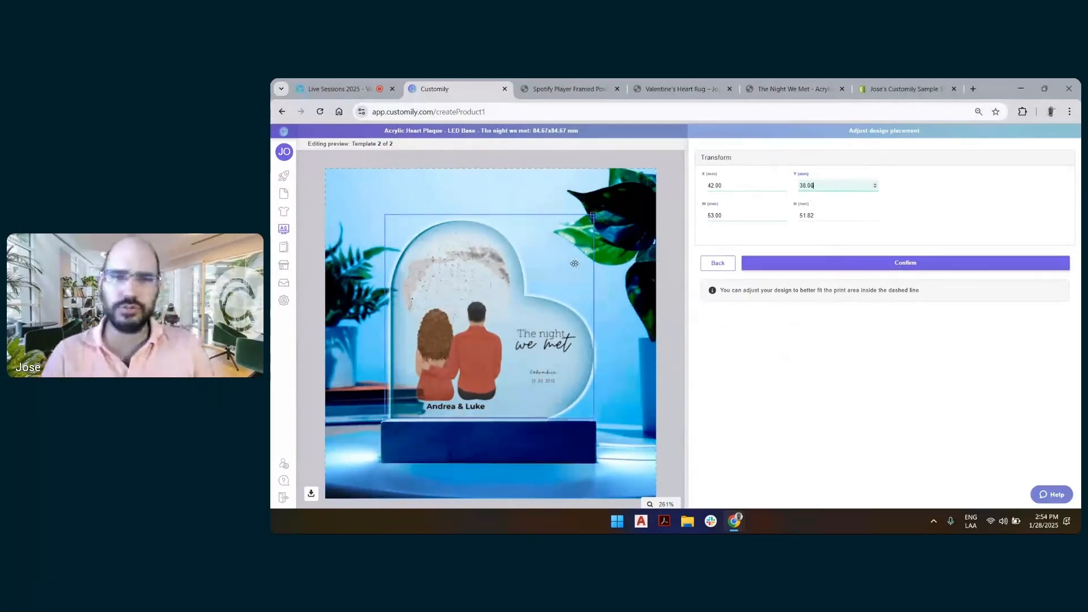
click(892, 271)
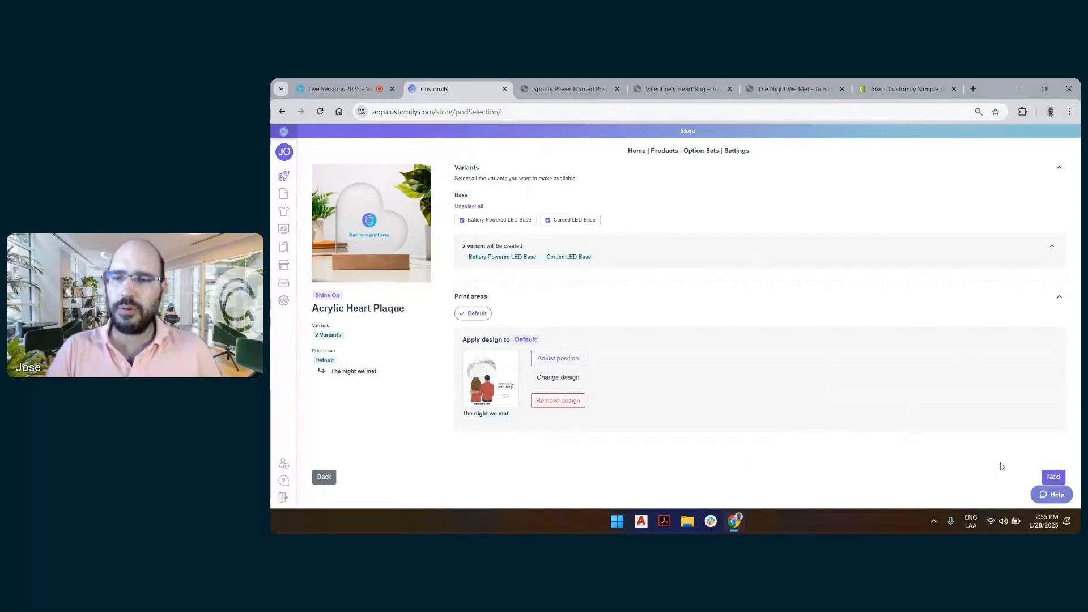
Proceed with the Acrylic Heart Plaque and select the connected Shopify store as the place to create the product
click(1053, 477)
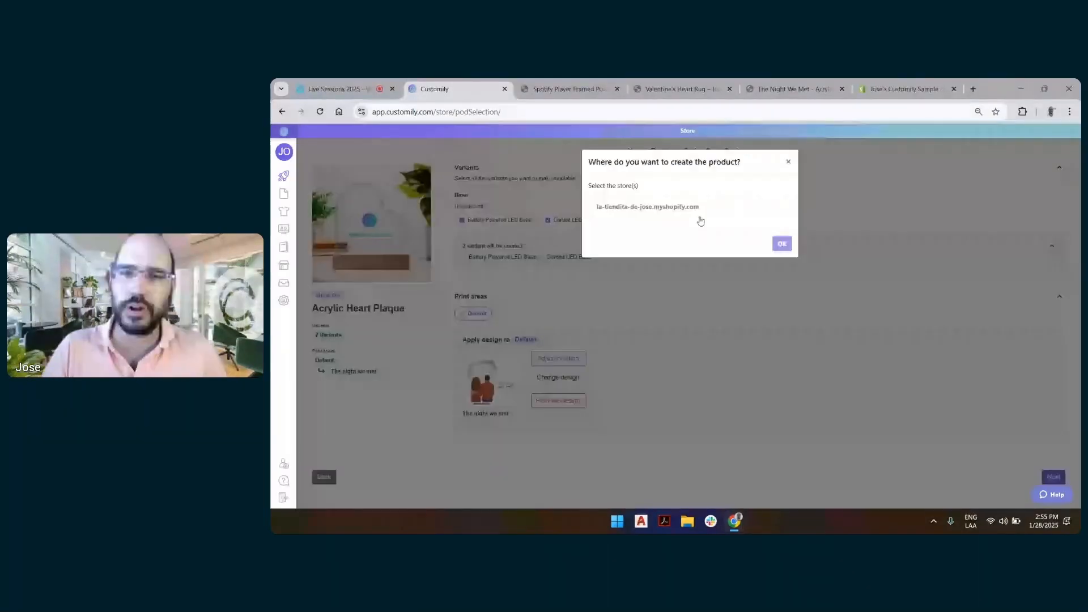
click(748, 212)
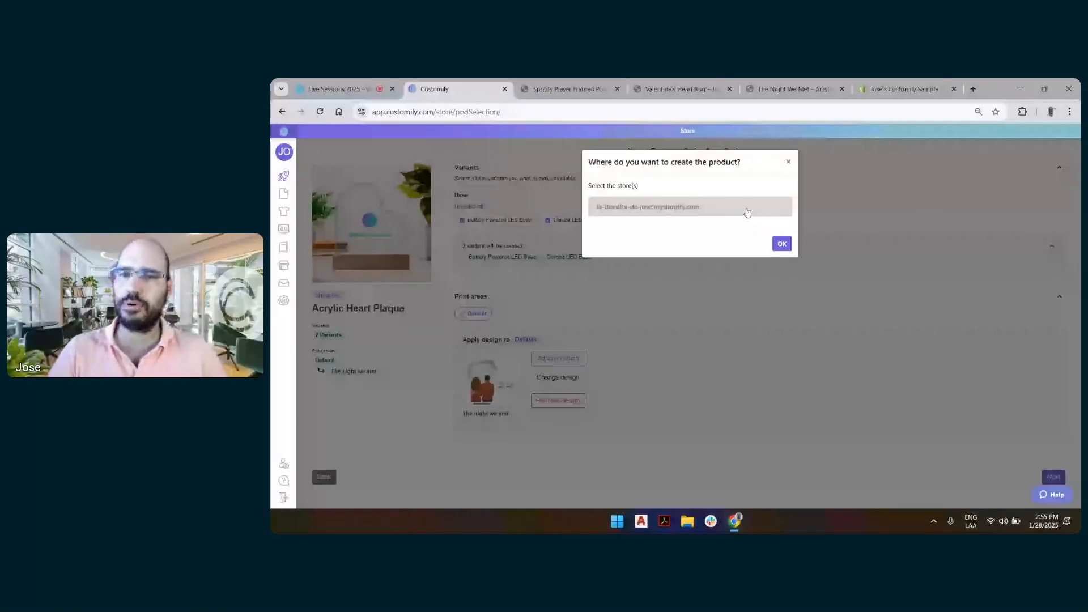
click(784, 248)
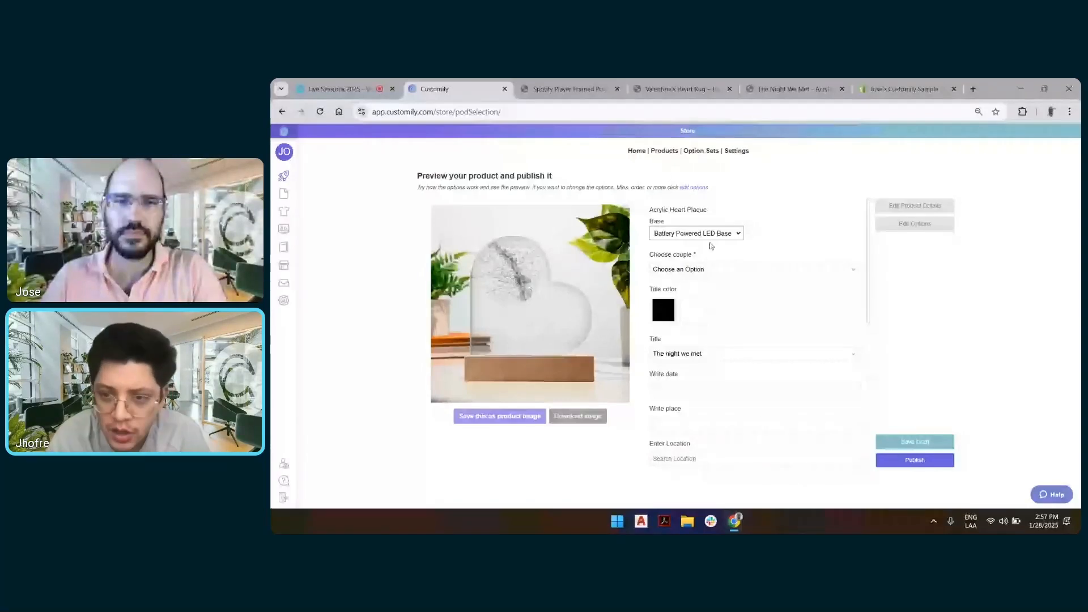
Rename the product to "Star Map - Acrylic Heart Plaque"
click(730, 270)
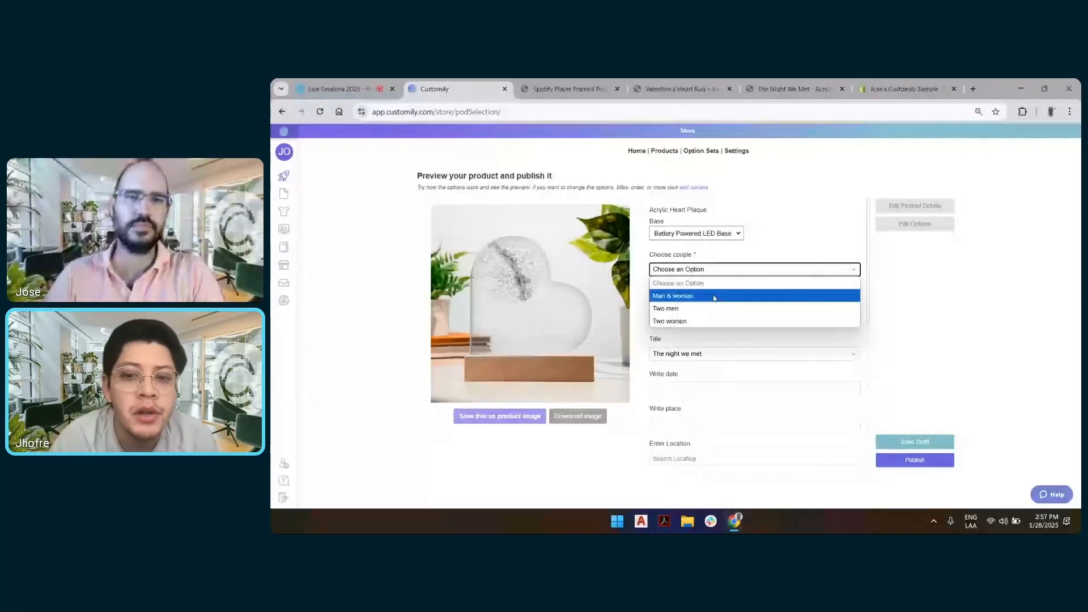
click(792, 208)
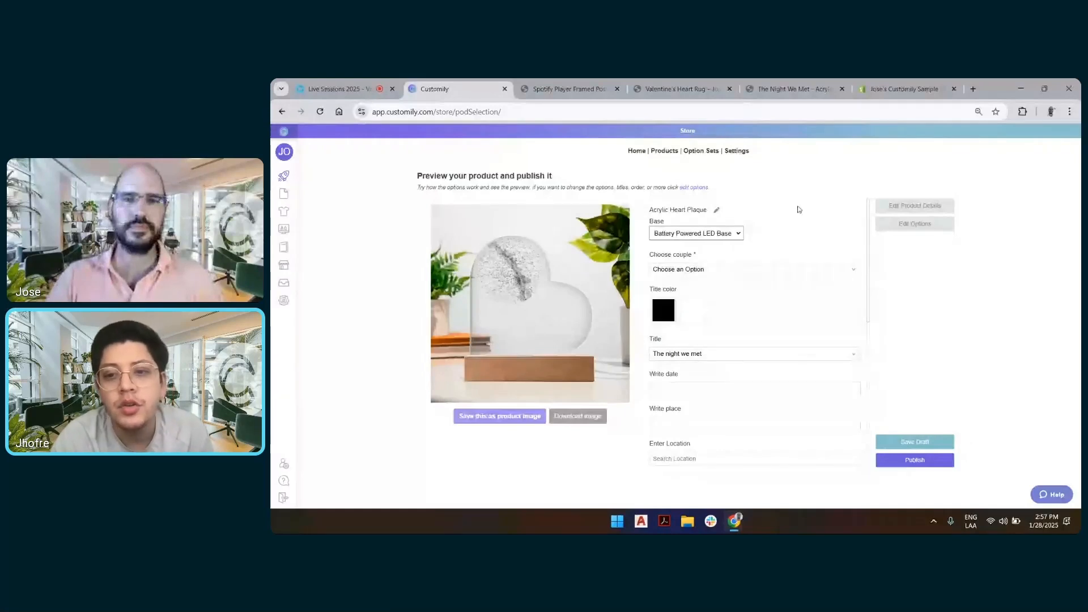
click(718, 211)
click(657, 209)
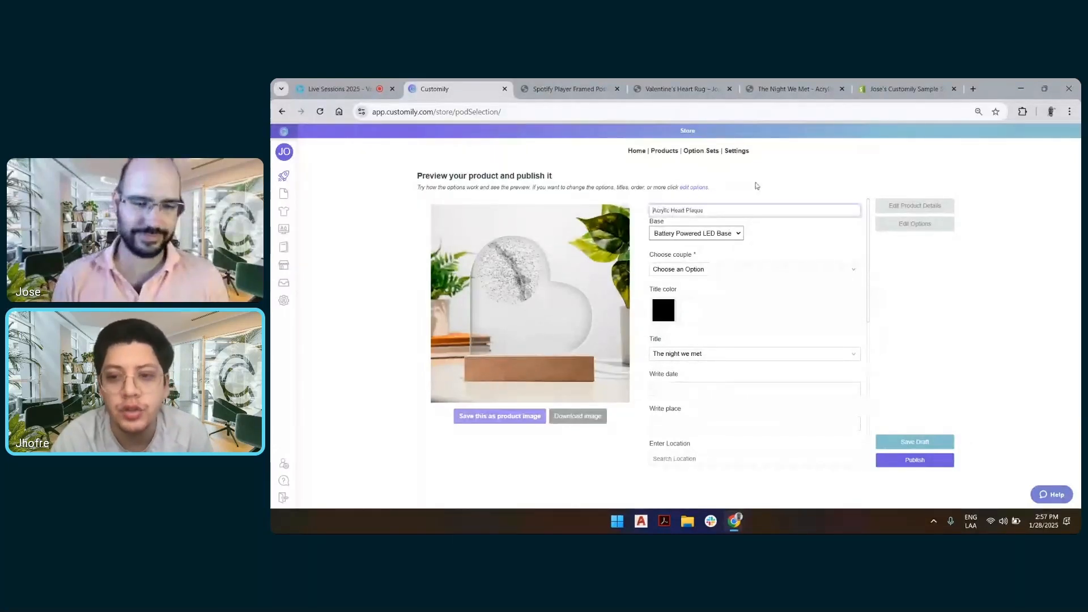
text(The)
key(BackSpace)
key(BackSpace)
key(BackSpace)
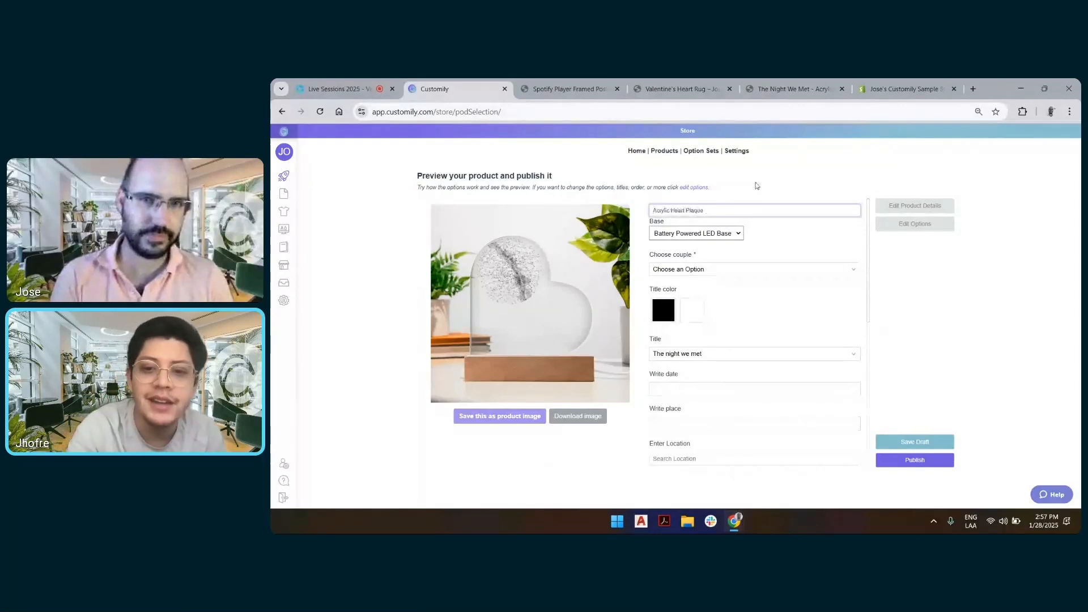
text(Sta)
text(r Map)
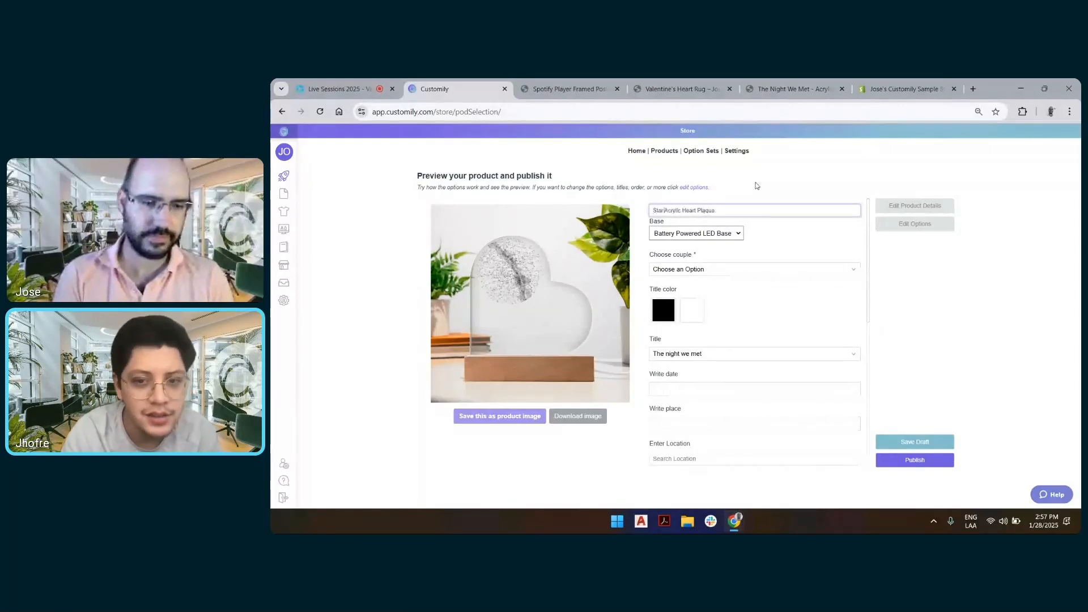
text( -)
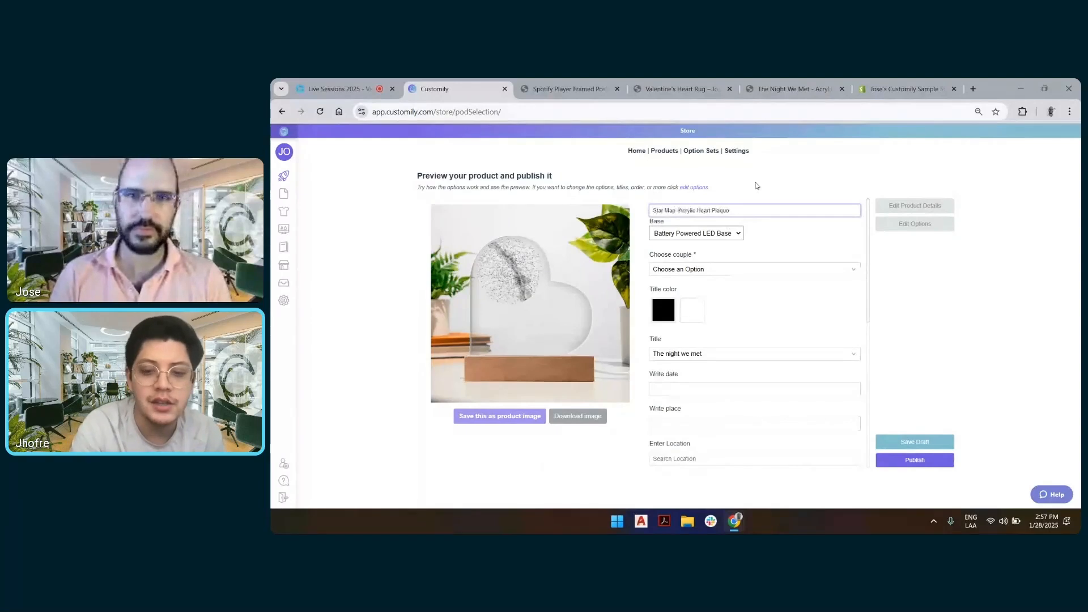
click(757, 186)
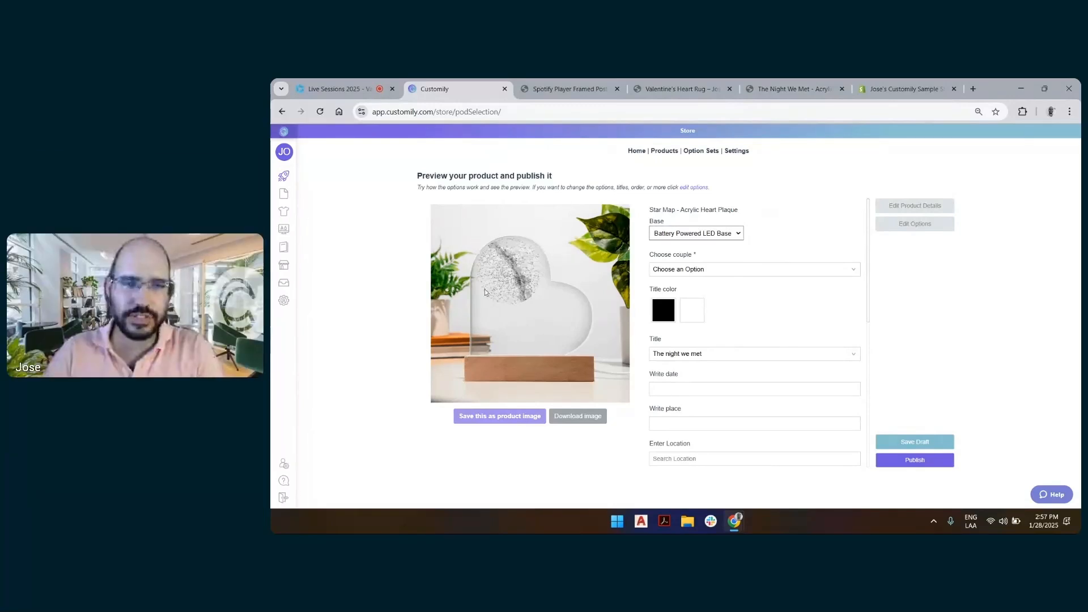
Preview the personalization with the Man & woman couple and the title "The night you said yes"
click(765, 271)
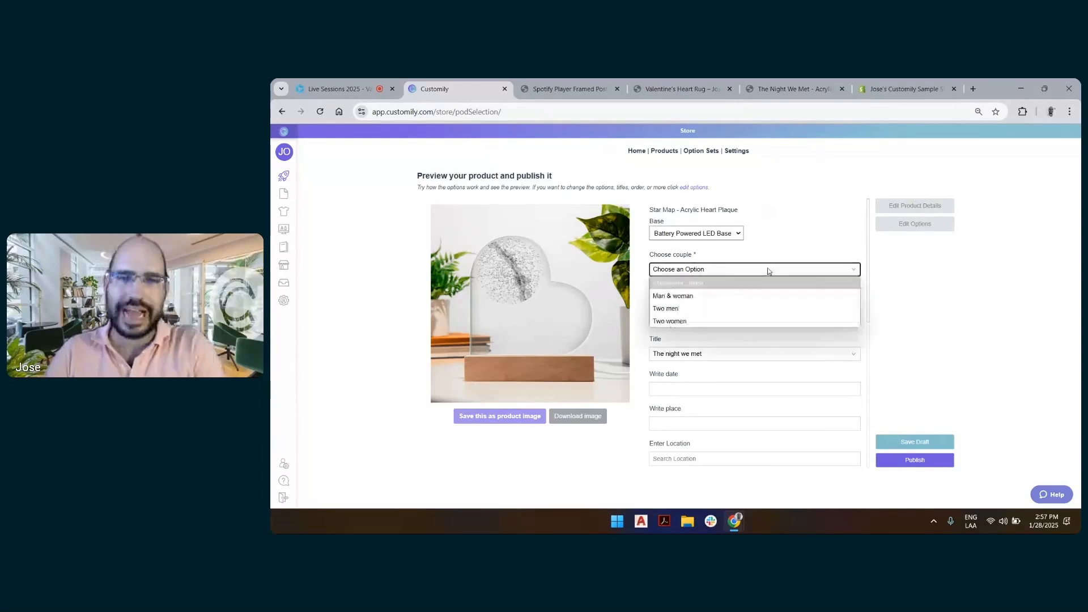
click(739, 296)
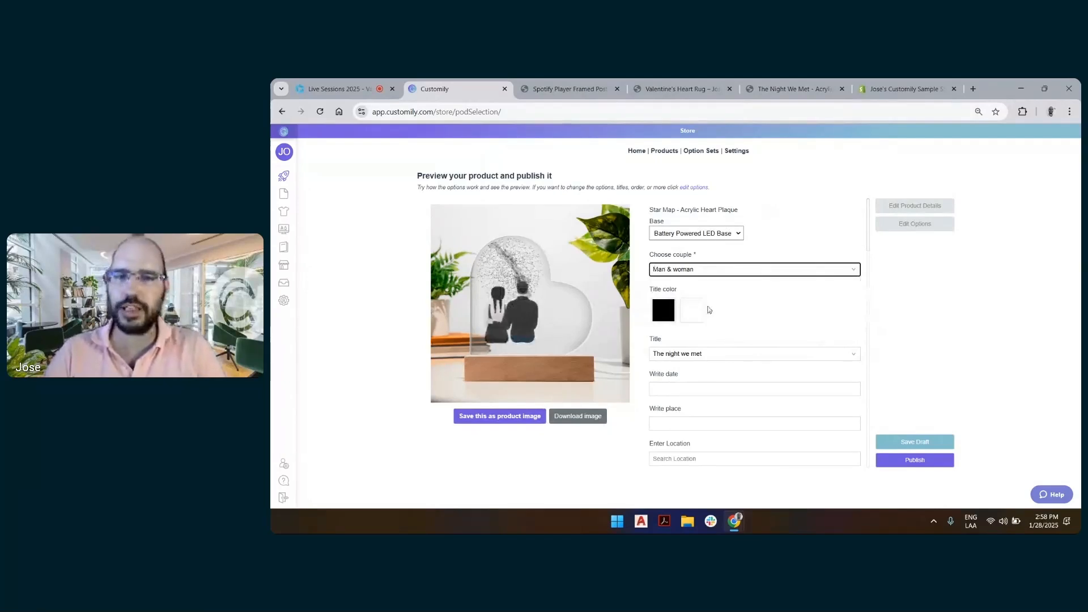
scroll(713, 315, down, 2)
click(738, 253)
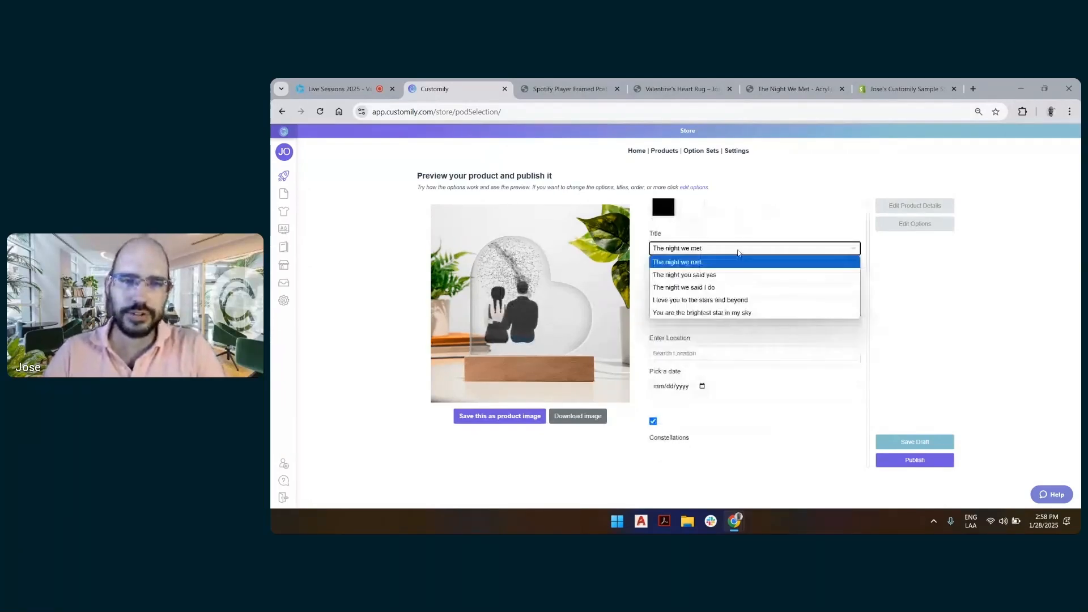
click(685, 275)
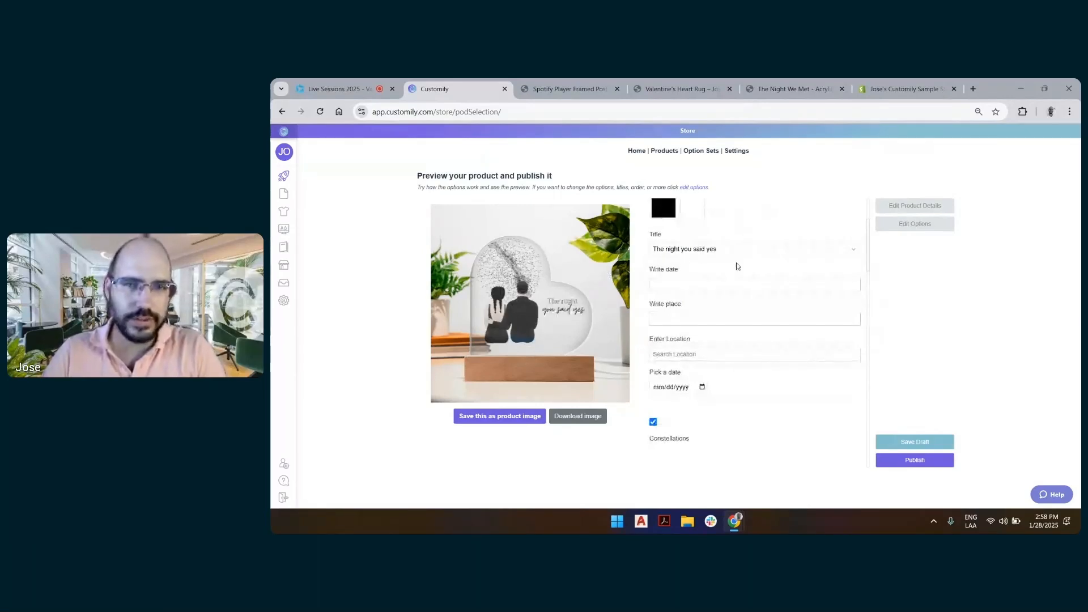
Enter 12.06.2020 as the written date in the product preview's personalization options
scroll(652, 317, up, 2)
scroll(742, 304, down, 2)
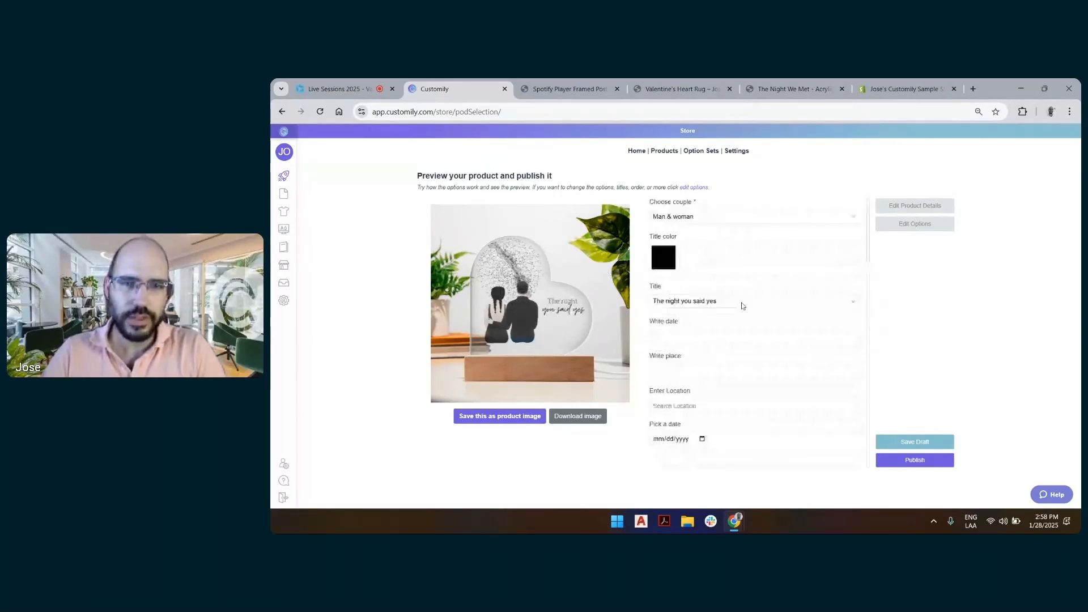
click(725, 329)
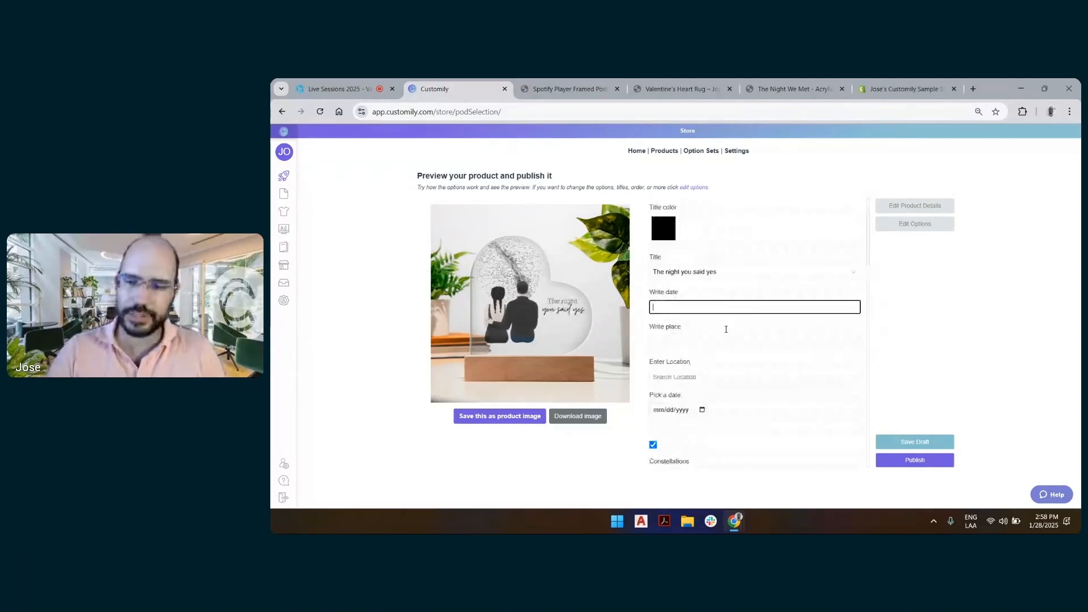
text(12)
scroll(744, 228, down, 1)
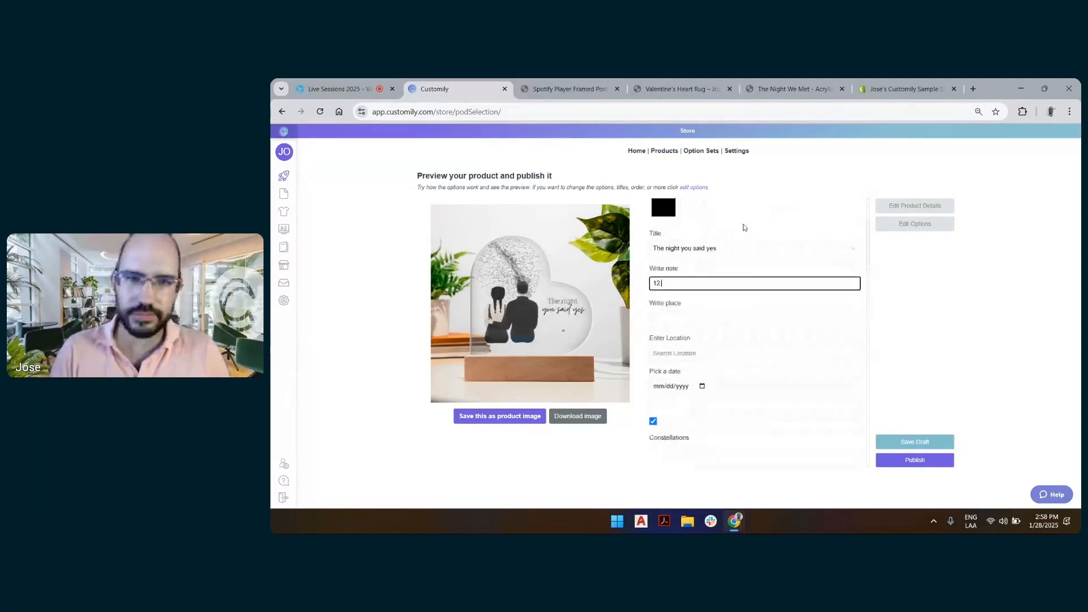
text(.06)
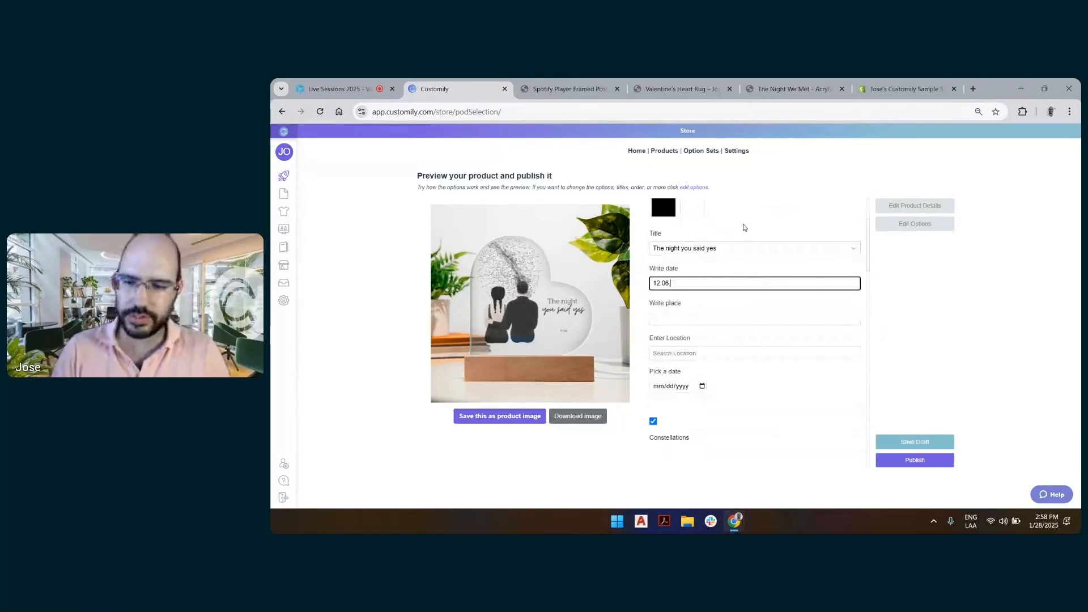
text(.2020)
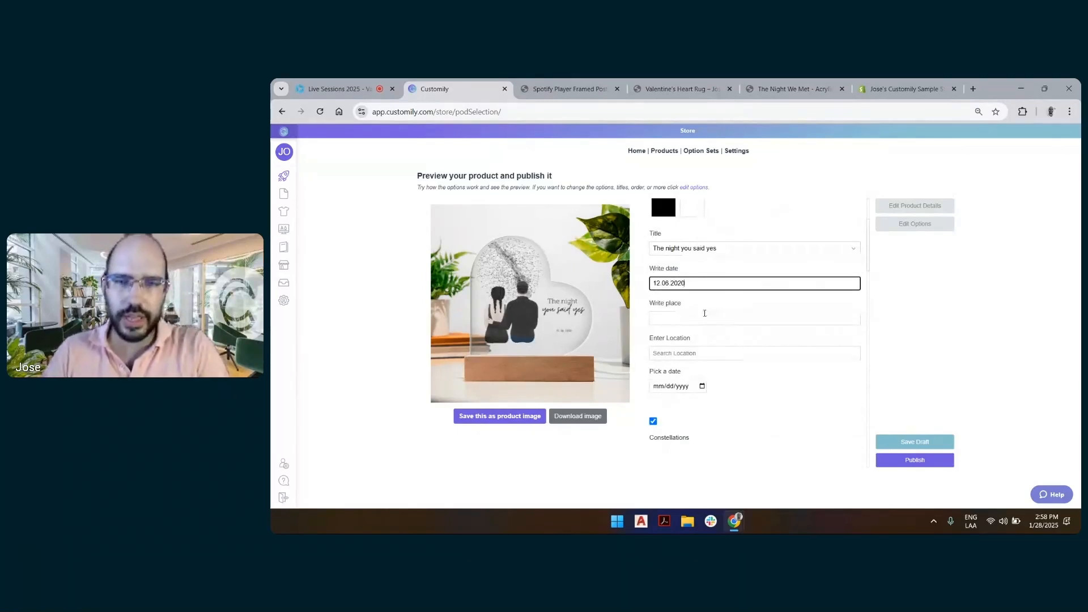
Enter Amsterdam as the written place for the plaque
click(705, 313)
text(Am)
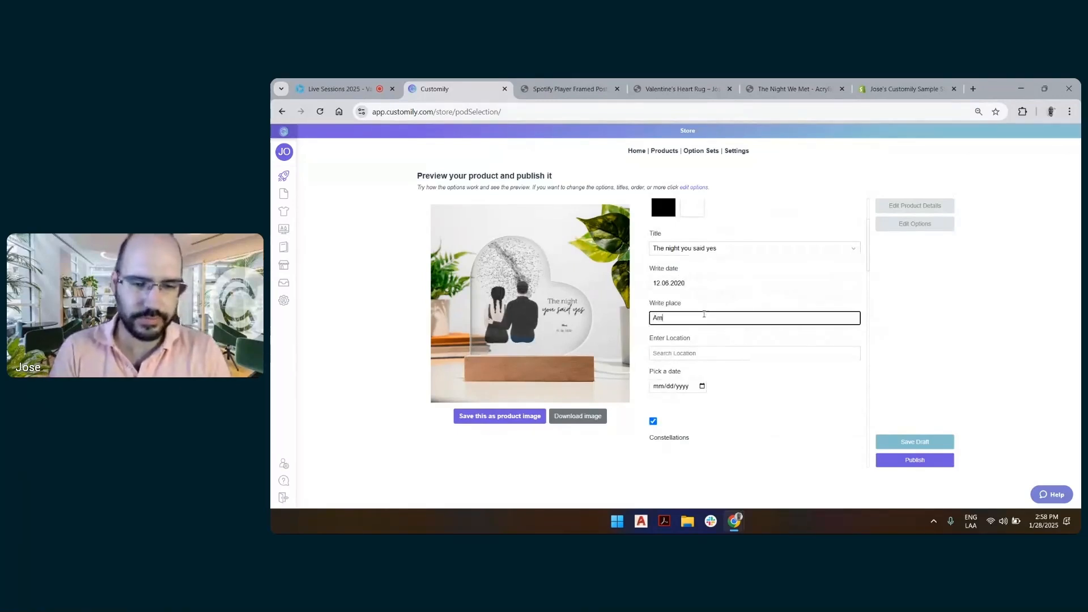
text(ste)
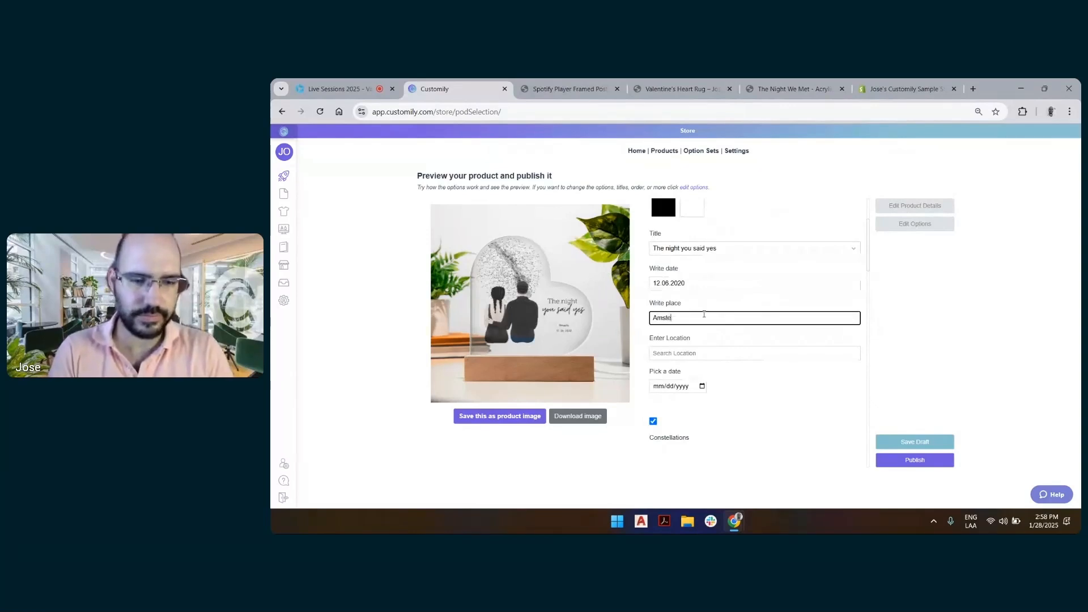
text(rdam)
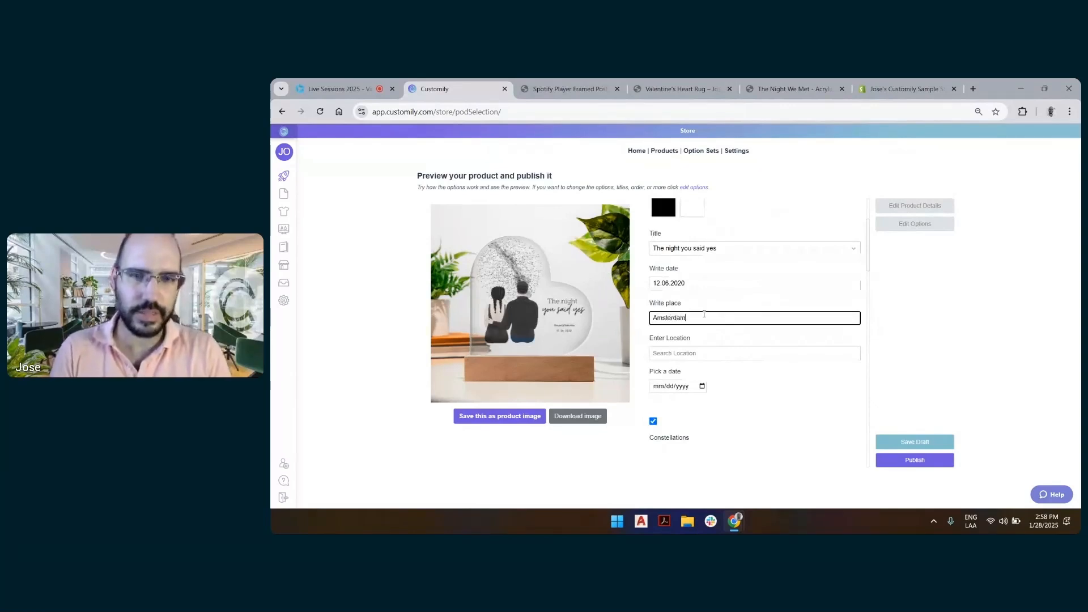
Set the star map location to Amsterdam, North Holland, Netherlands from the location suggestions
click(699, 353)
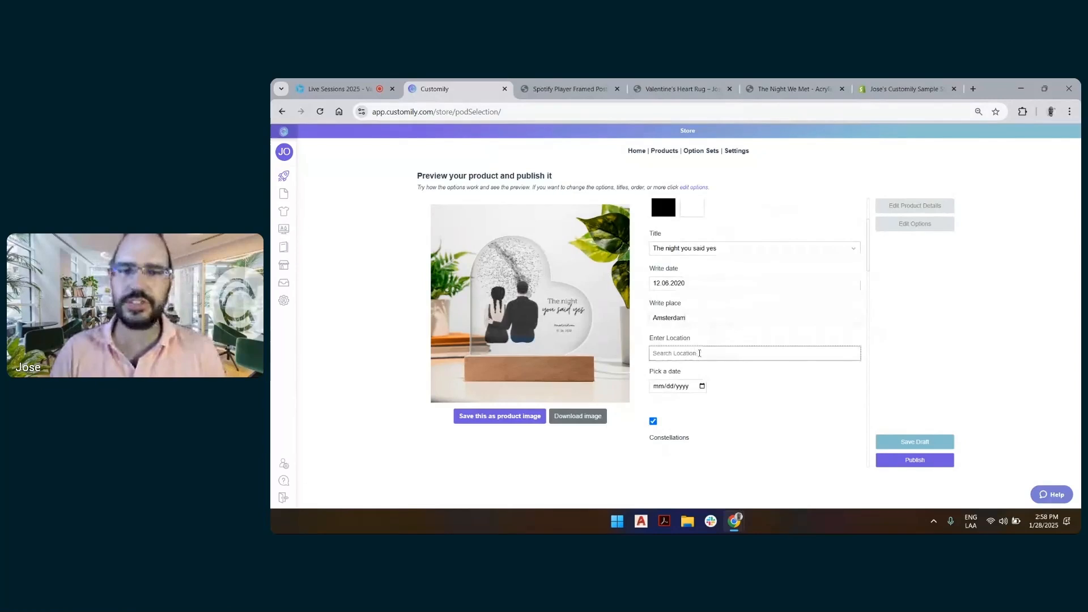
text(am)
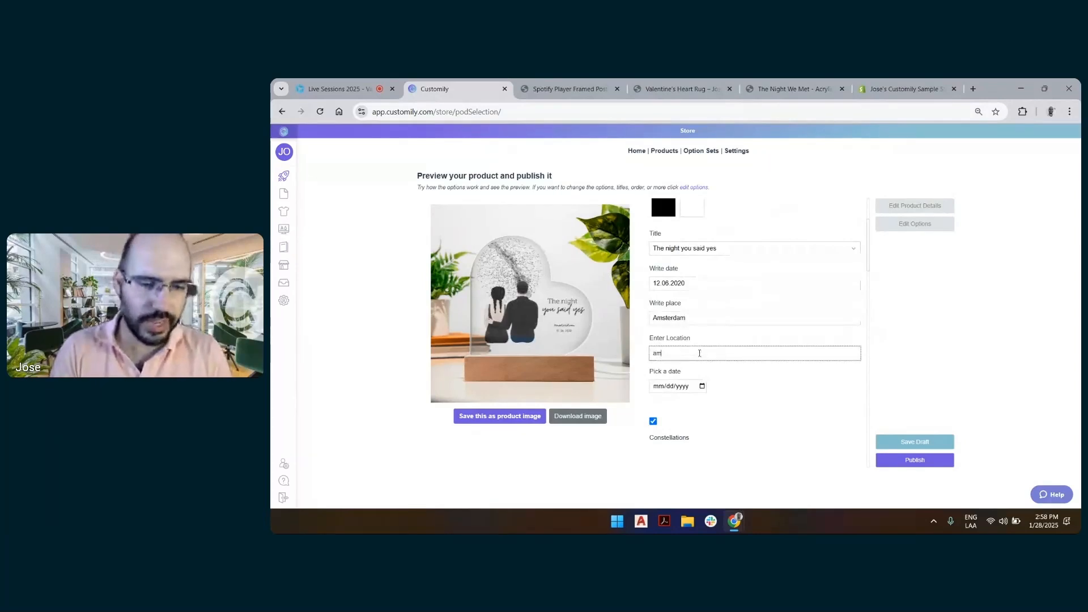
text(ster)
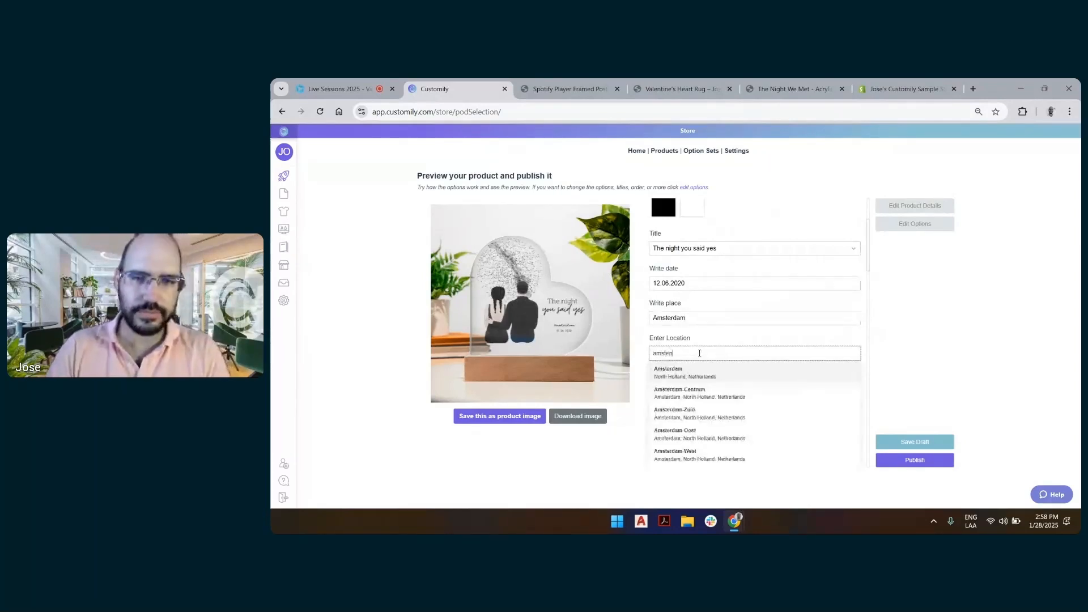
key(BackSpace)
text(rn)
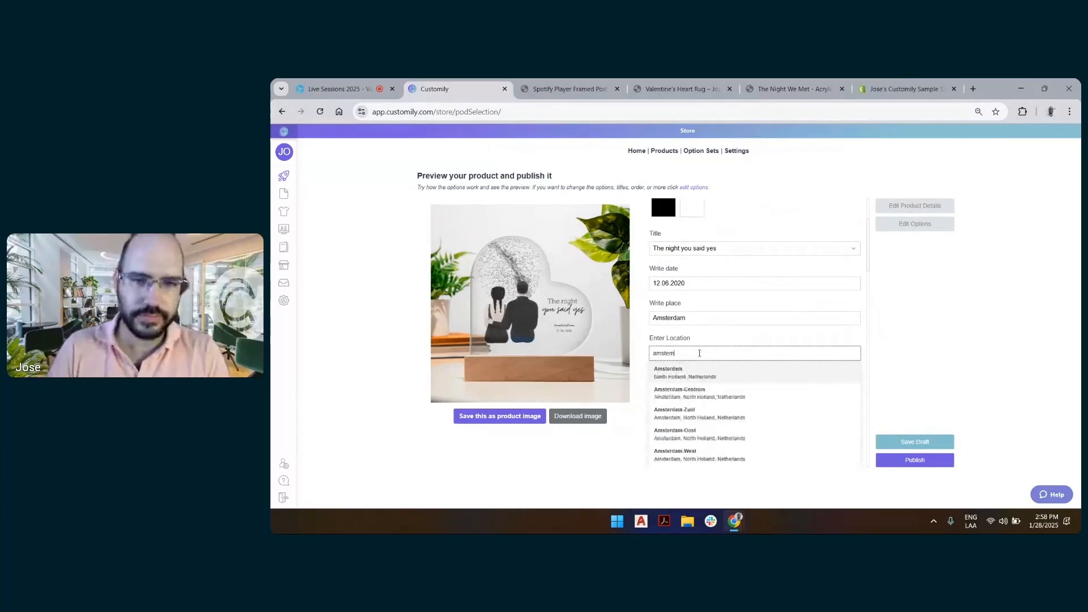
click(694, 378)
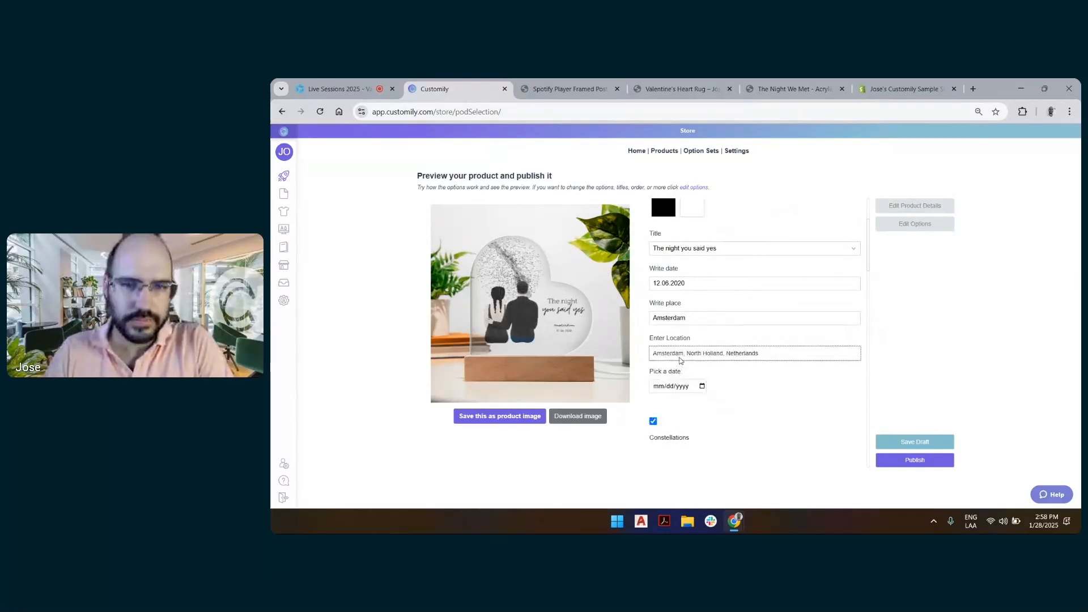
Set the star map's date to 12/06/2020
click(657, 386)
text(12062020)
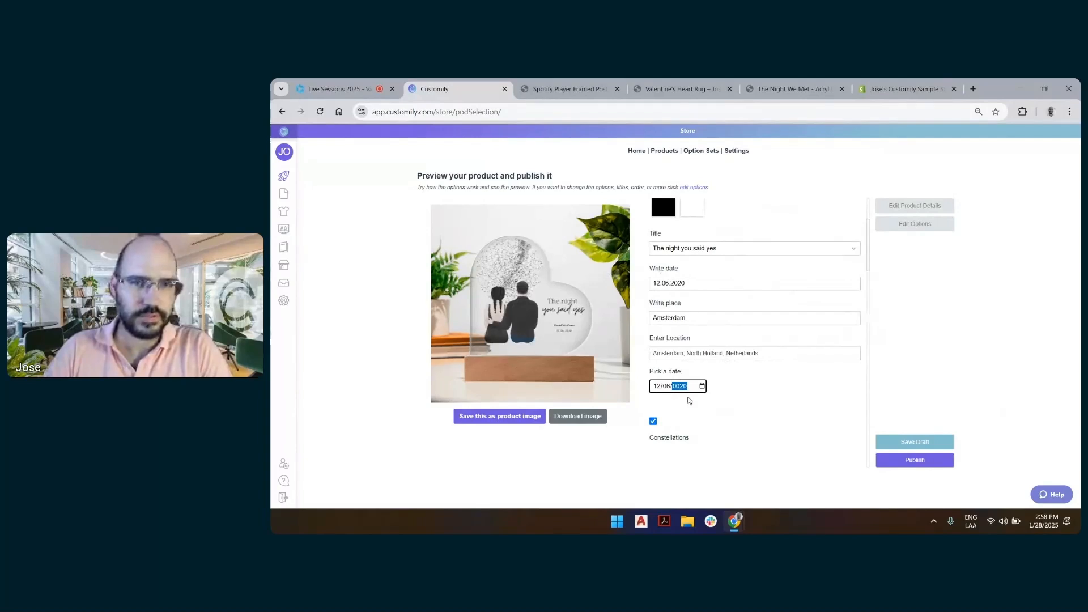
text(20)
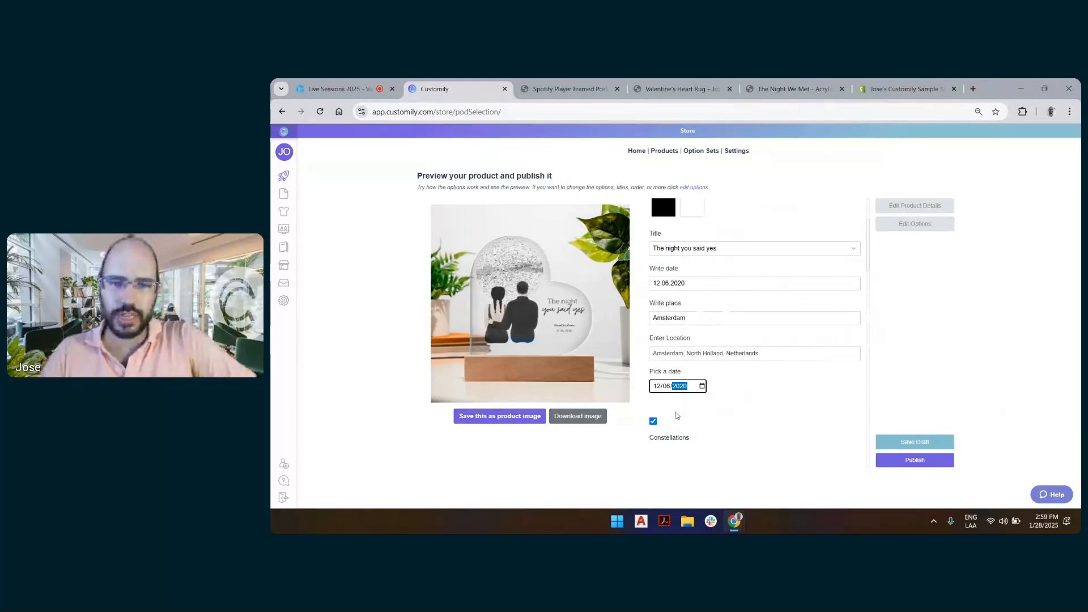
Turn off Constellations, and try the star map without the Milky Way before enabling the Milky Way again
scroll(734, 415, down, 2)
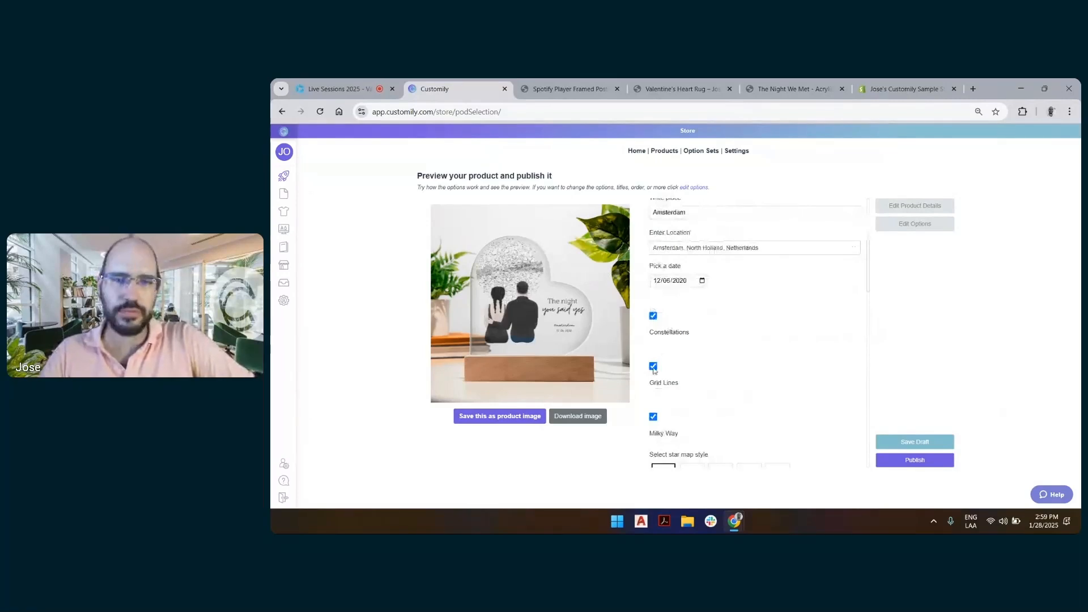
click(653, 417)
click(652, 316)
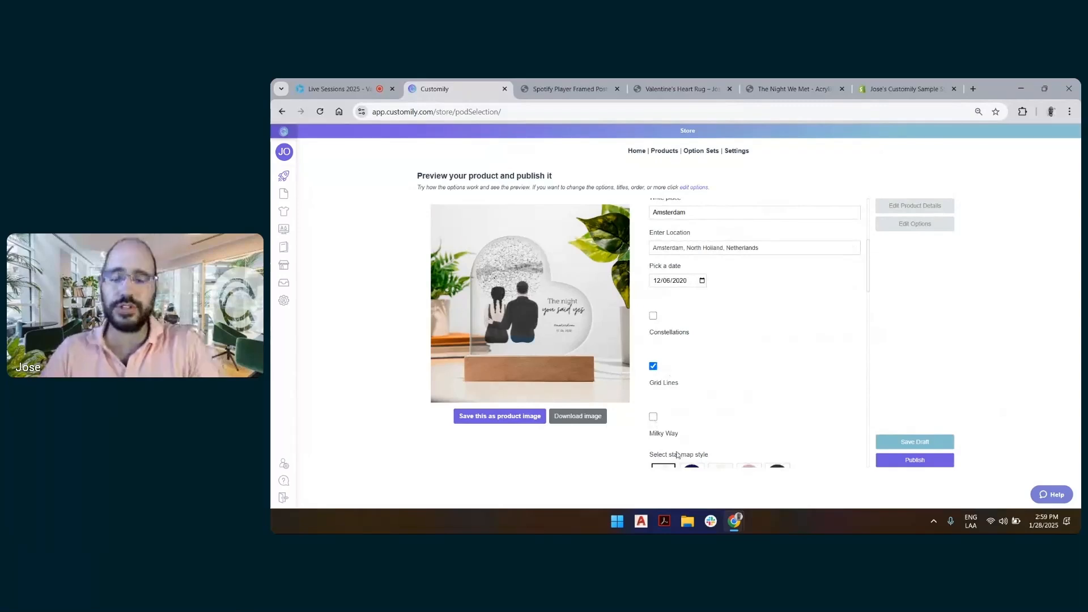
scroll(513, 292, down, 2)
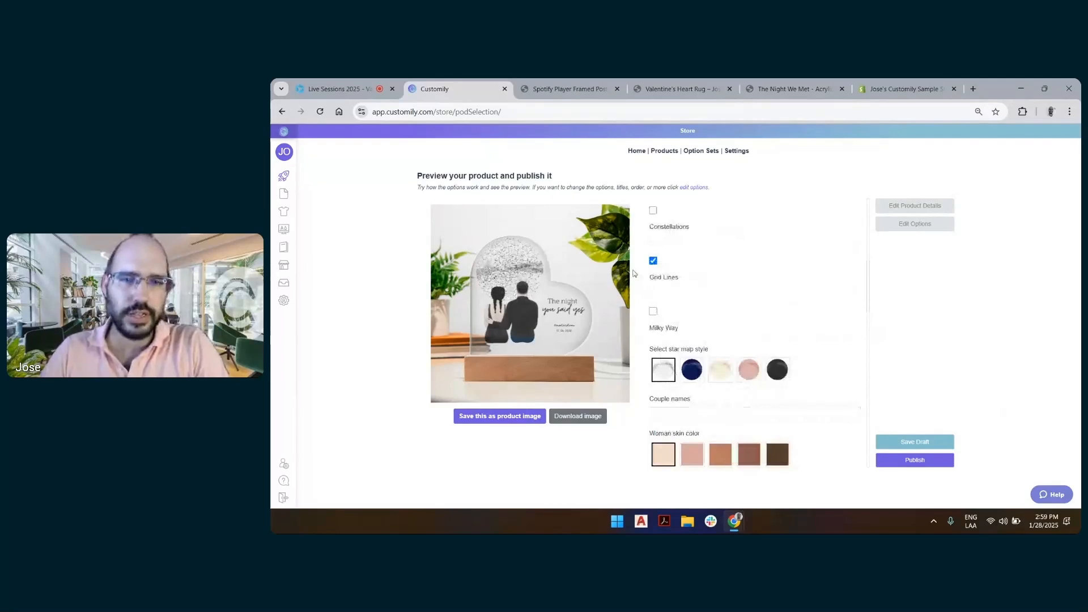
click(653, 311)
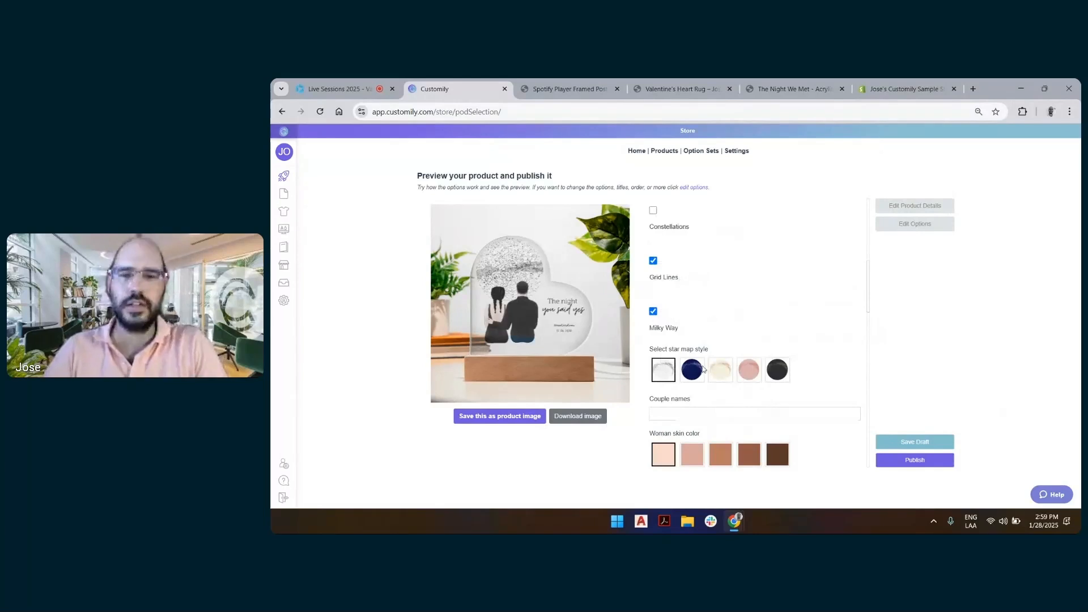
Save the current preview as the product image, publish the product and acknowledge the shipping rate warning
scroll(735, 364, down, 3)
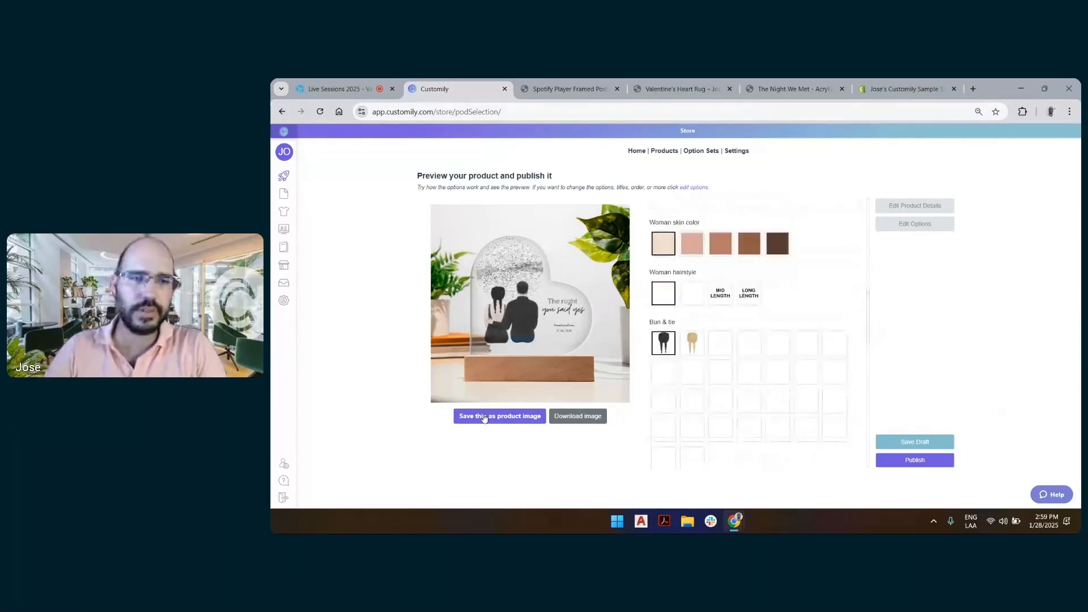
click(484, 418)
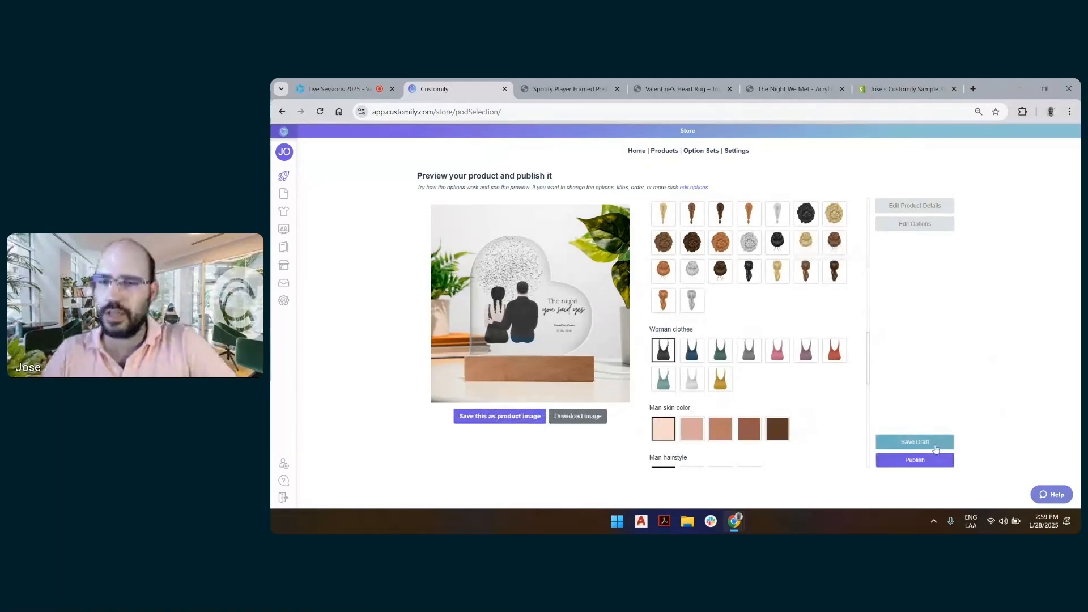
click(929, 464)
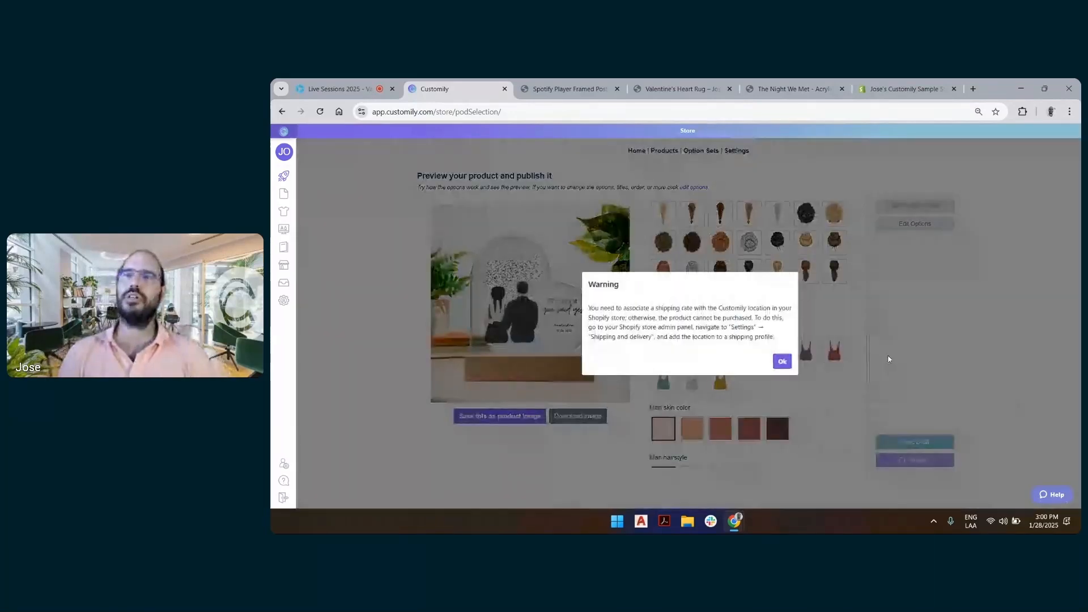
click(782, 361)
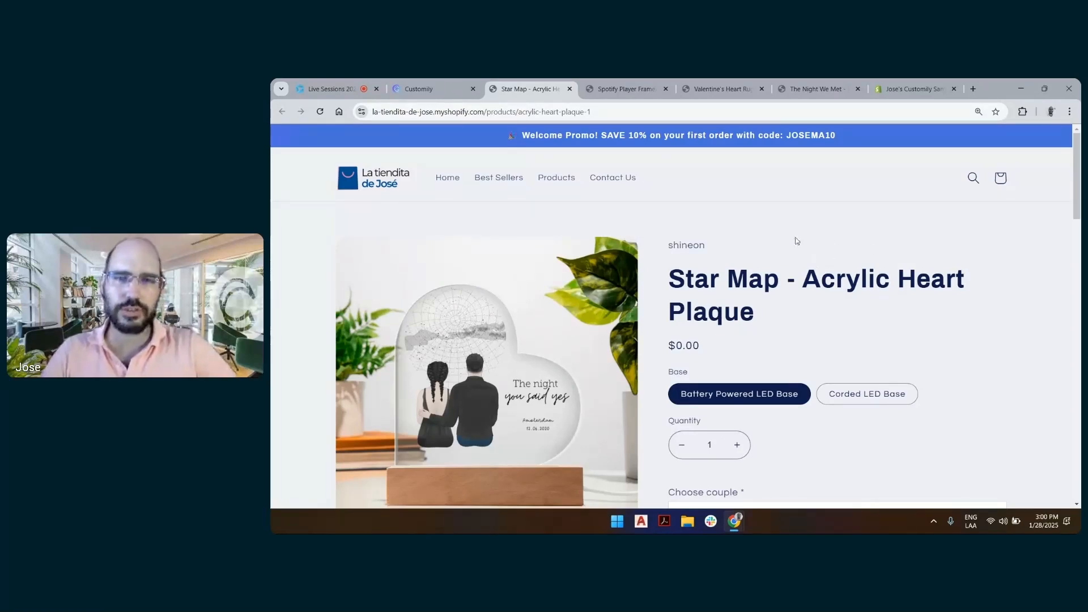
Review the published Star Map - Acrylic Heart Plaque page, checking its personalization options with the Corded LED Base and Battery Powered LED Base variants
scroll(793, 240, down, 1)
scroll(793, 244, down, 2)
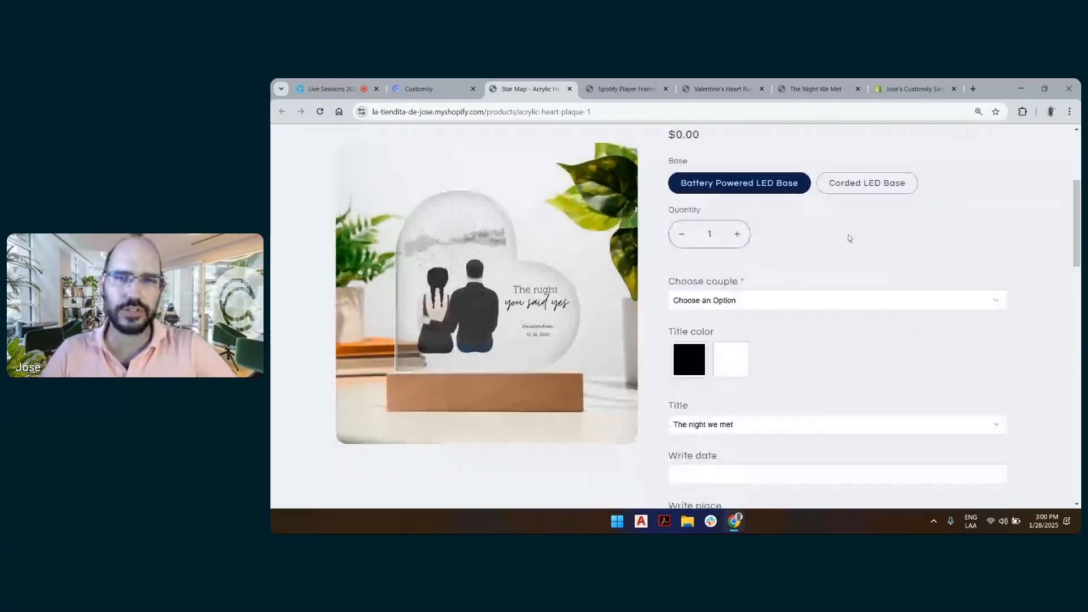
click(842, 187)
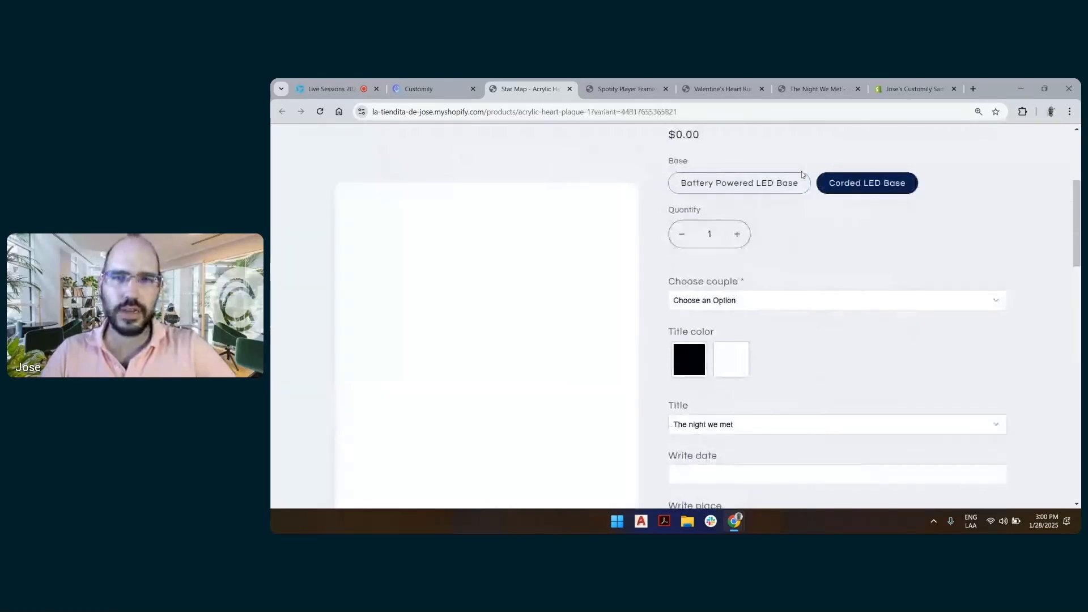
scroll(801, 173, up, 3)
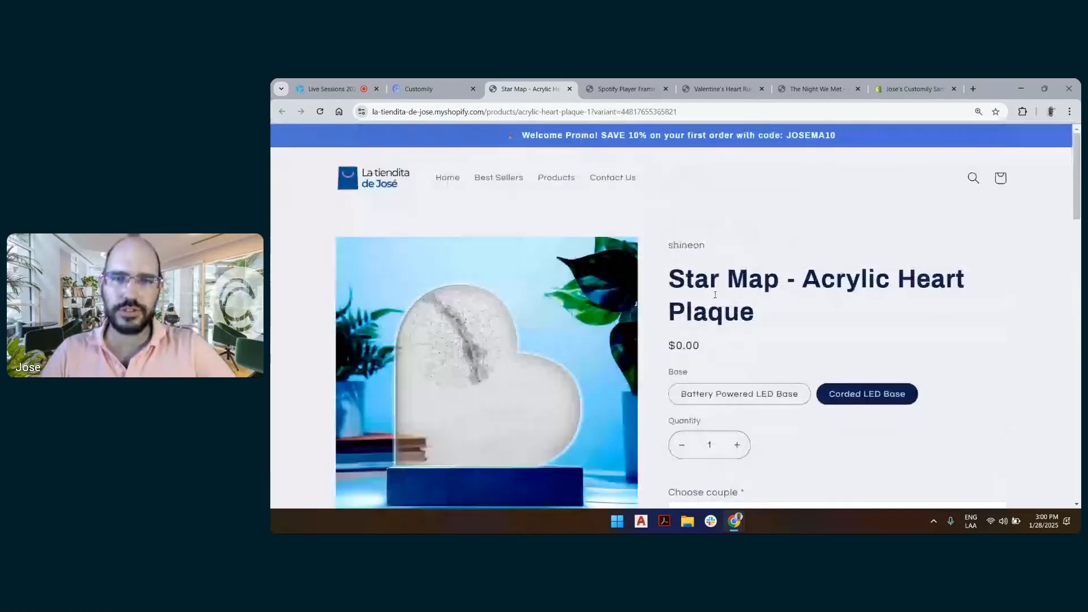
scroll(780, 267, down, 3)
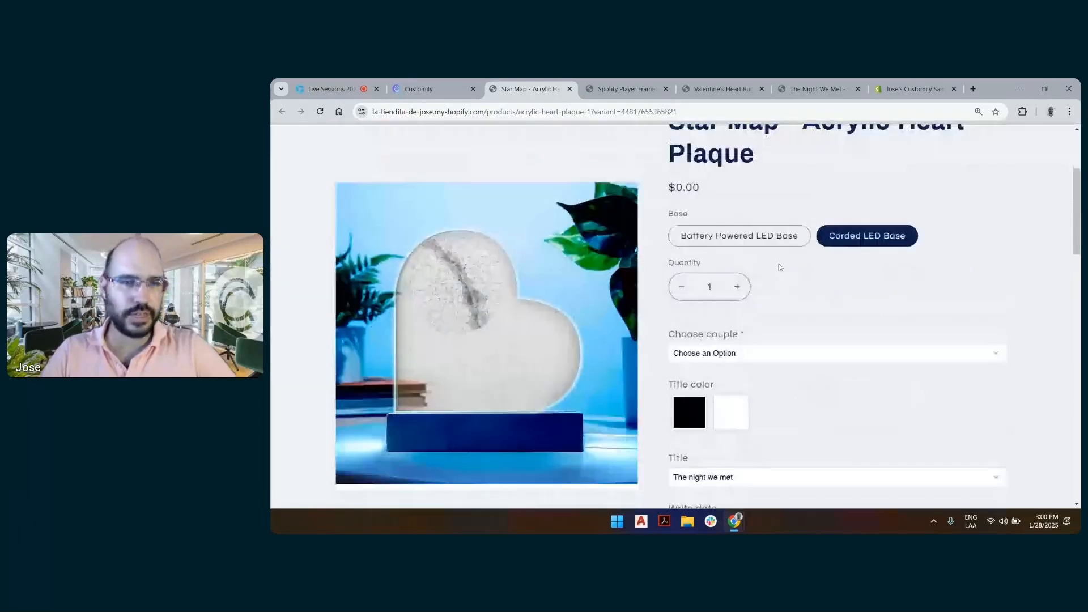
scroll(780, 267, down, 3)
scroll(775, 290, down, 5)
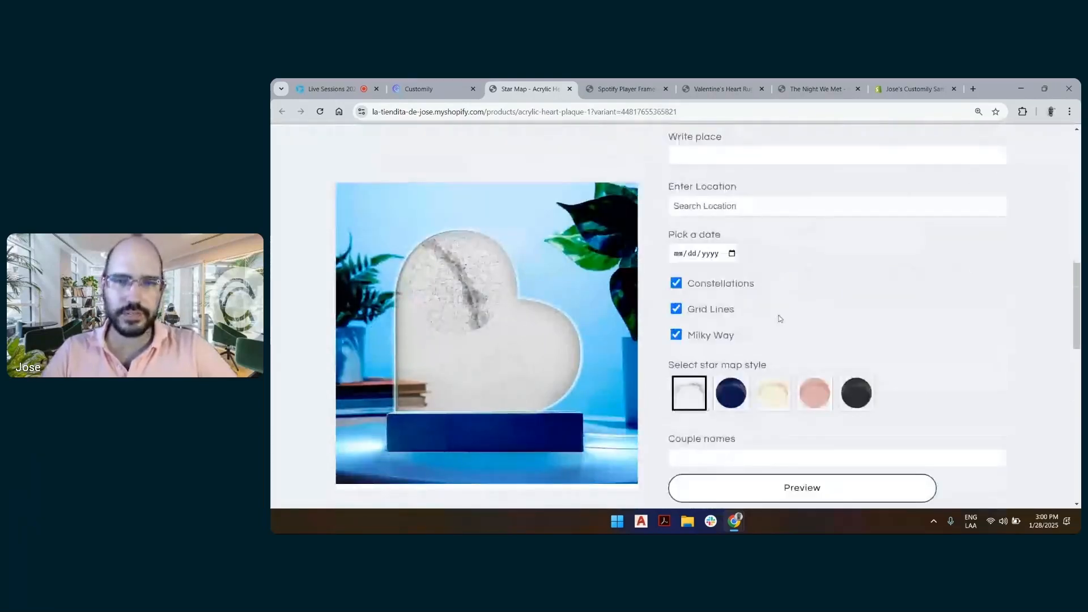
scroll(779, 318, up, 11)
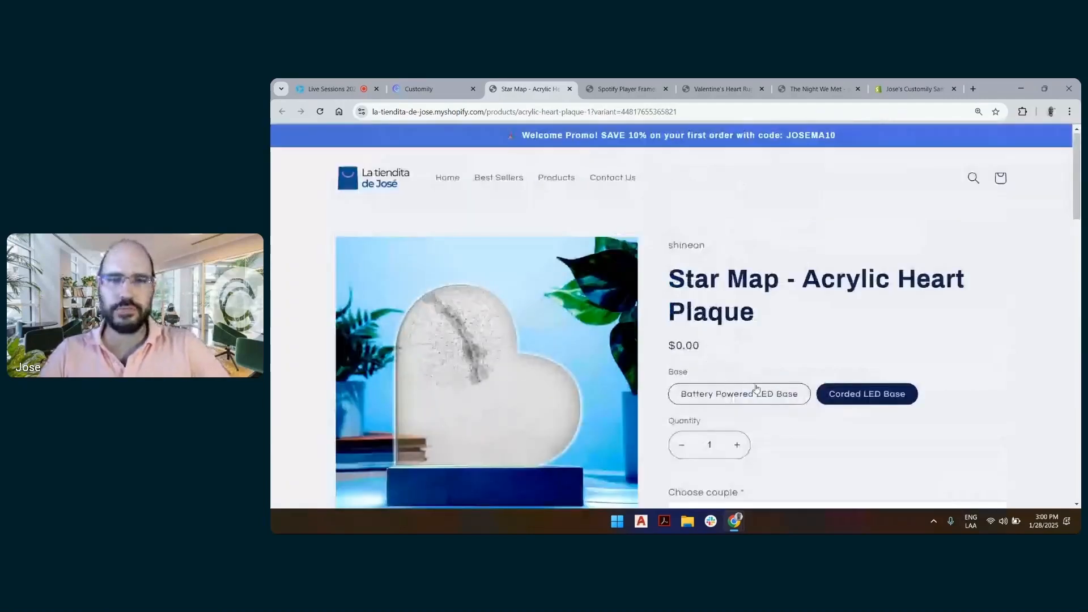
click(754, 389)
scroll(770, 348, down, 5)
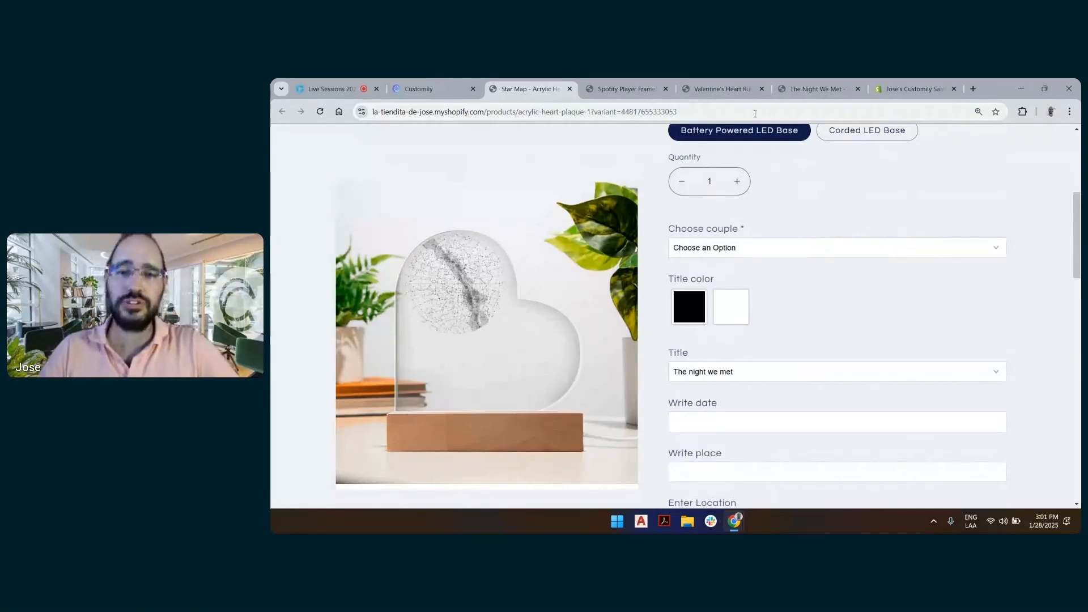
Switch to the Valentine's Heart Rug product page in the store
click(708, 87)
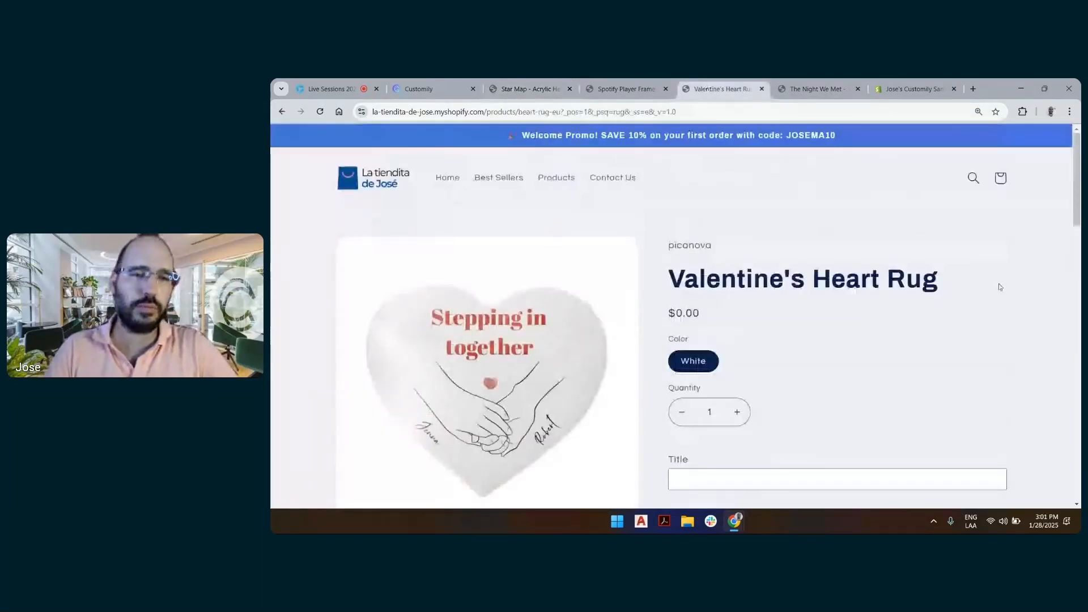